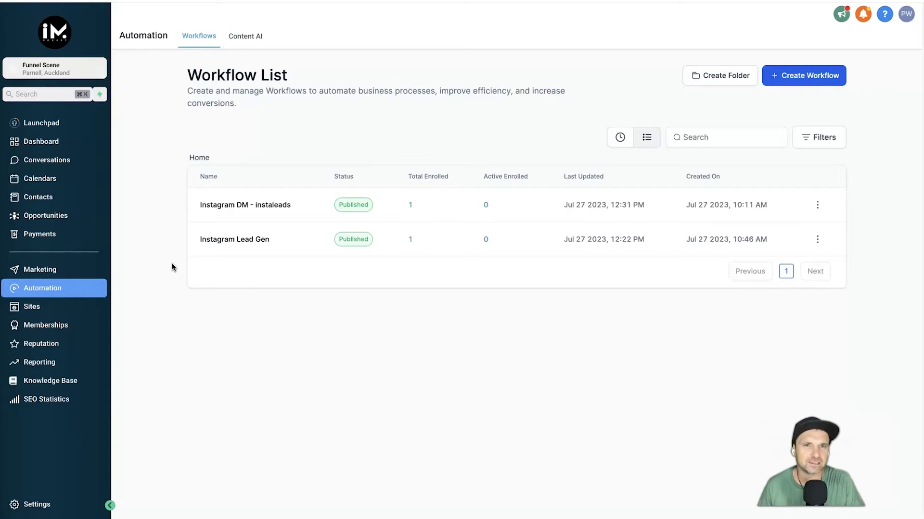
# Open the Instagram DM - instaleads workflow from the Instagram Lead Gen workflows.
pyautogui.click(259, 169)
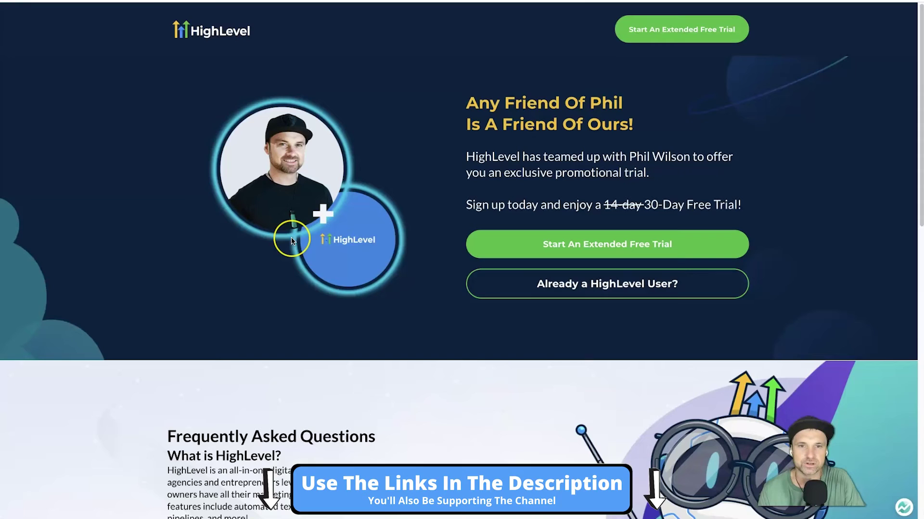
pyautogui.click(291, 238)
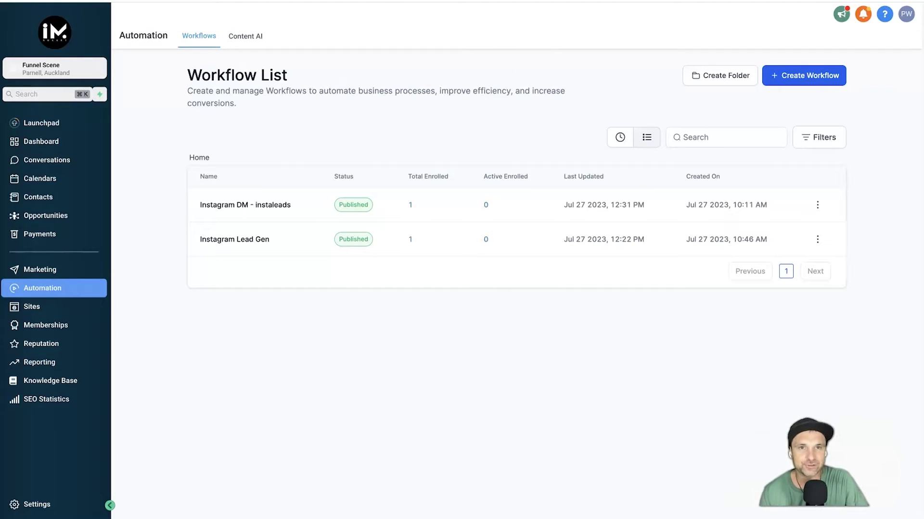
pyautogui.moveTo(144, 192); pyautogui.dragTo(290, 200)
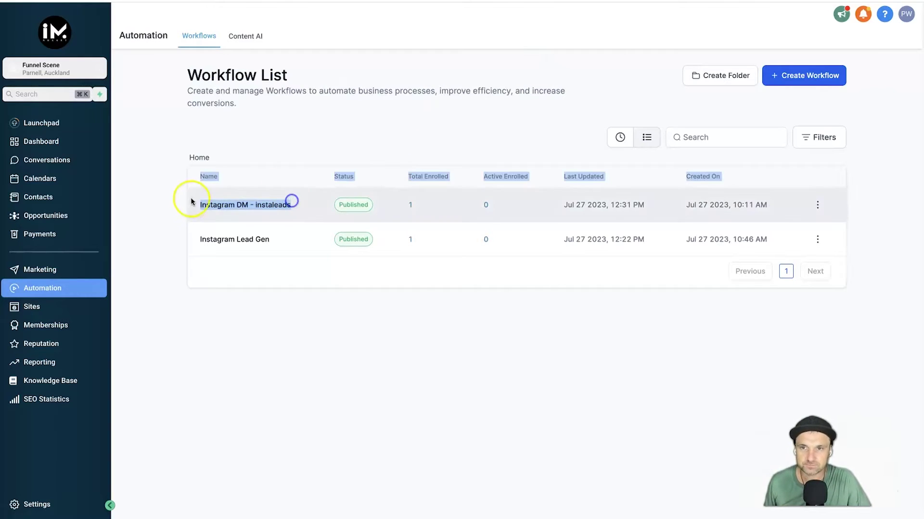
pyautogui.click(116, 221)
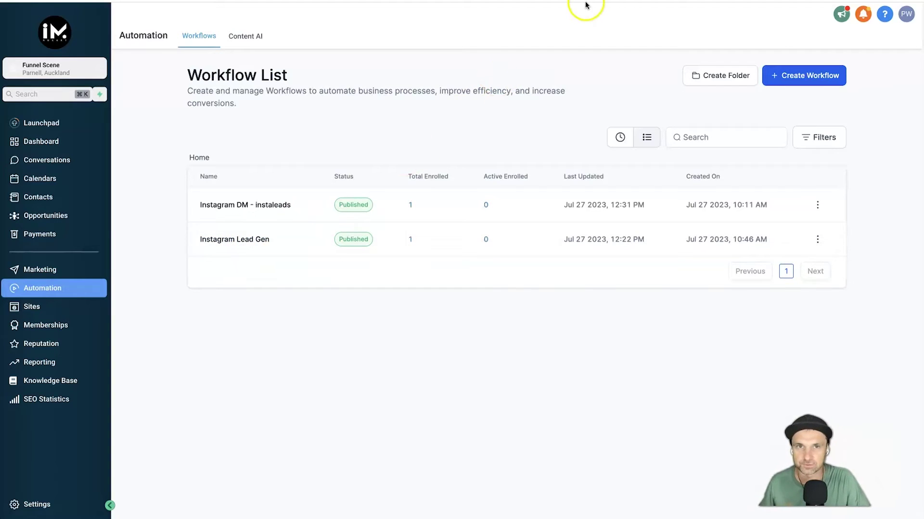
pyautogui.click(32, 306)
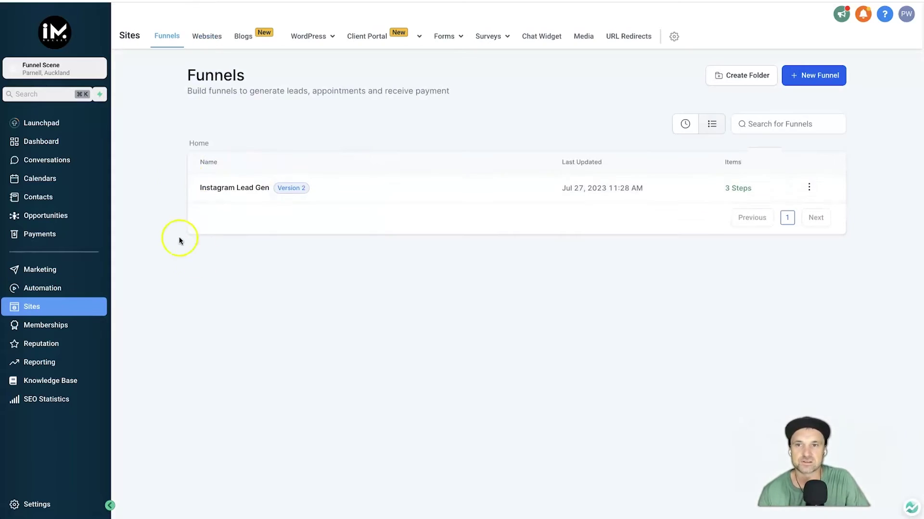
pyautogui.click(252, 188)
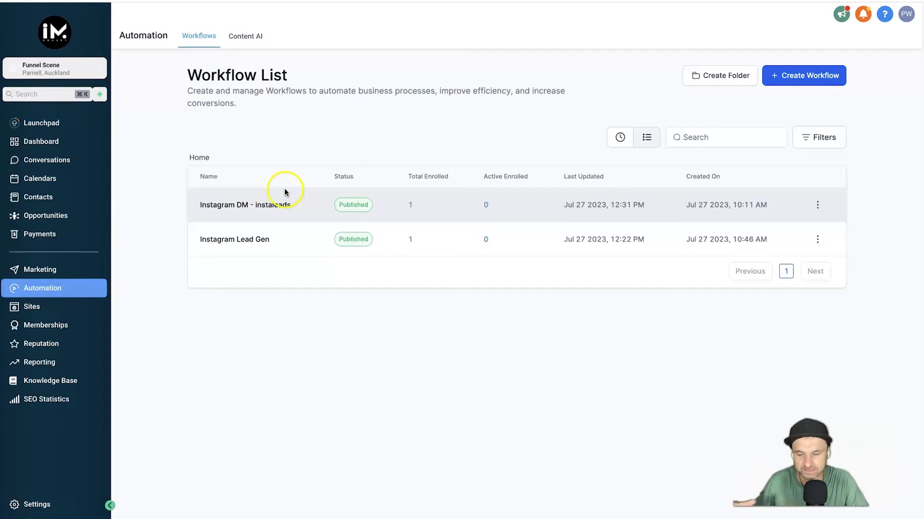
pyautogui.click(284, 207)
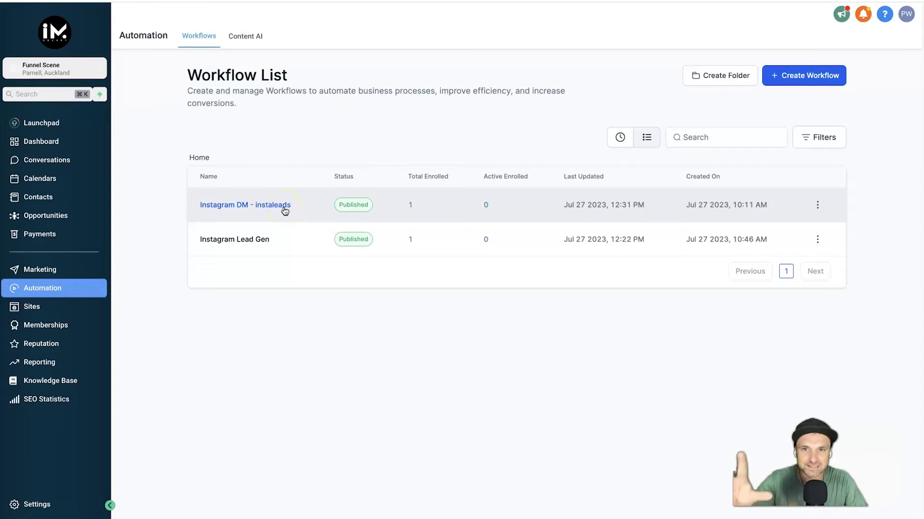
pyautogui.click(285, 210)
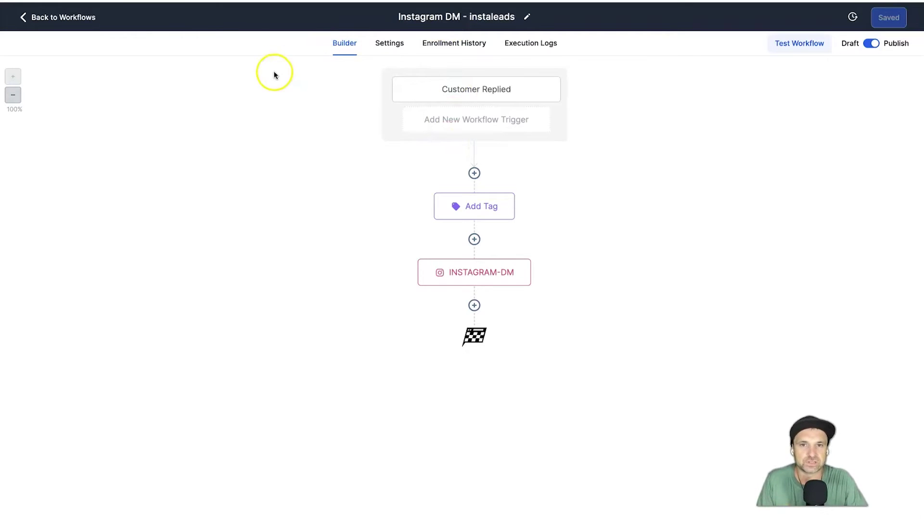
# Check the Customer Replied trigger's name and its Instagram DM reply channel filter, leaving both unchanged.
pyautogui.click(472, 89)
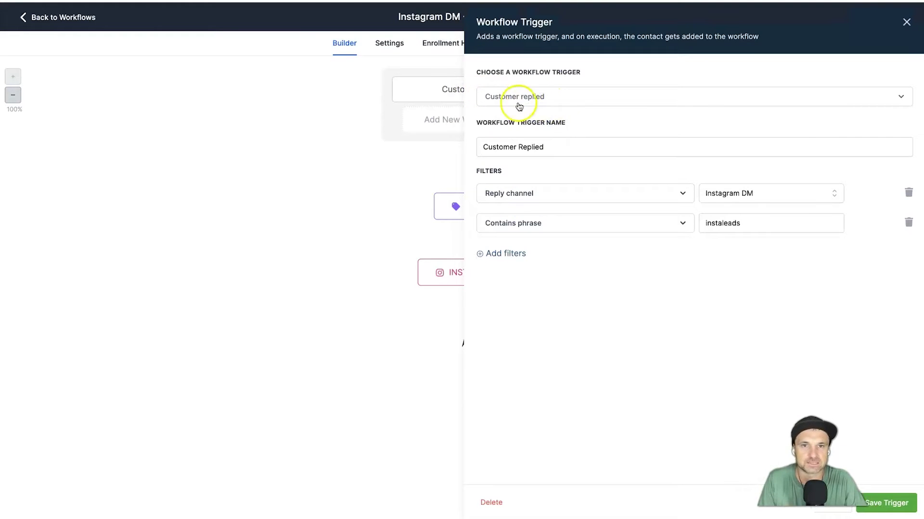
pyautogui.click(531, 149)
pyautogui.tripleClick(531, 149)
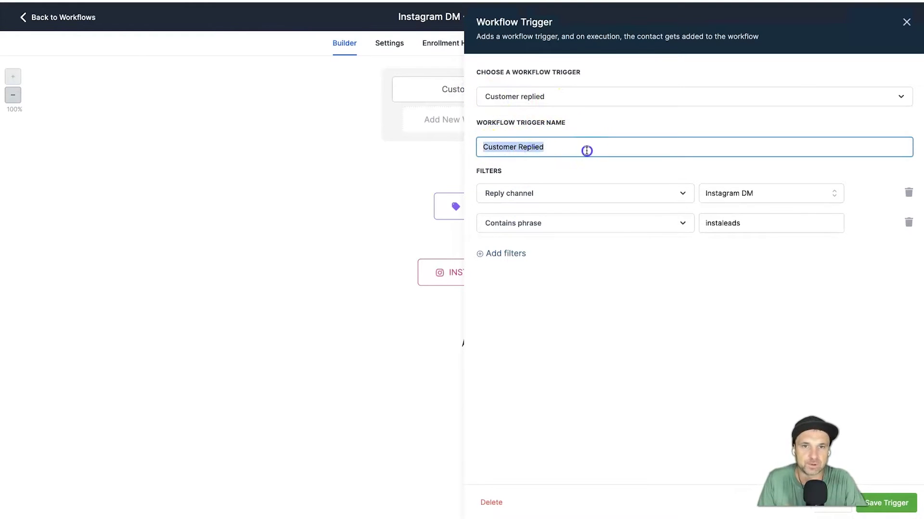
pyautogui.click(585, 148)
pyautogui.click(510, 167)
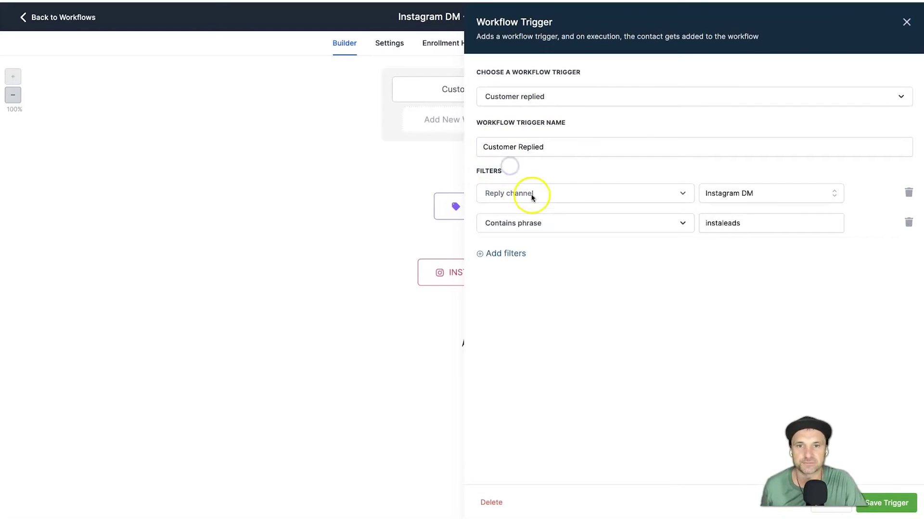
pyautogui.click(486, 192)
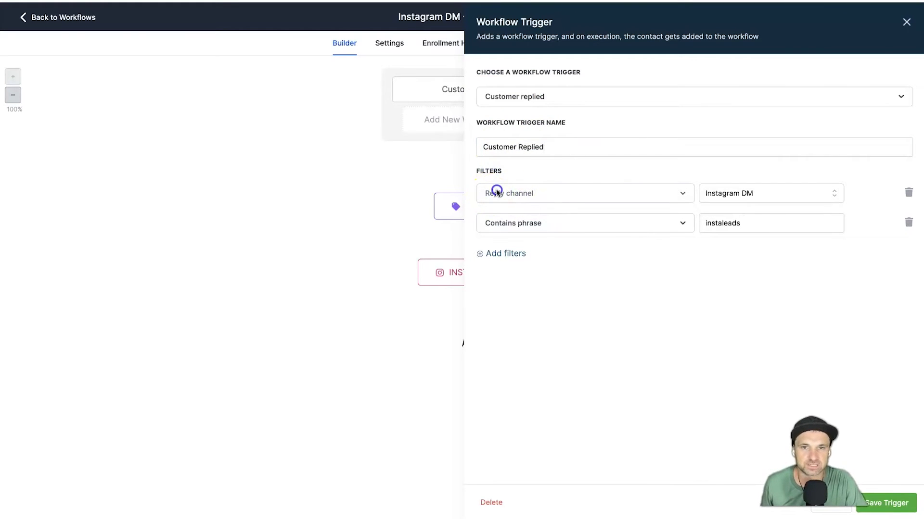
pyautogui.click(489, 192)
pyautogui.click(733, 187)
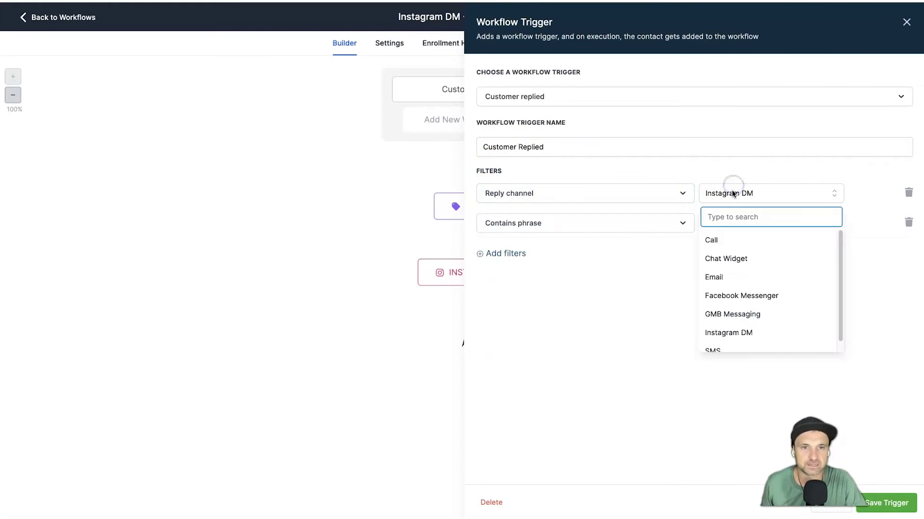
pyautogui.click(733, 187)
# Keep the Contains phrase filter on instaleads, save the trigger, and view the from instagram Add Tag step.
pyautogui.click(558, 229)
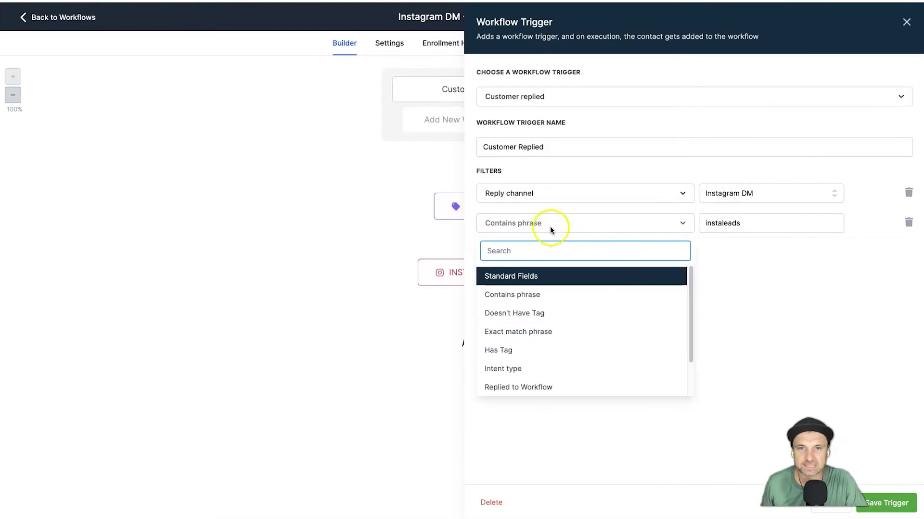
pyautogui.click(657, 225)
pyautogui.doubleClick(740, 224)
pyautogui.click(748, 225)
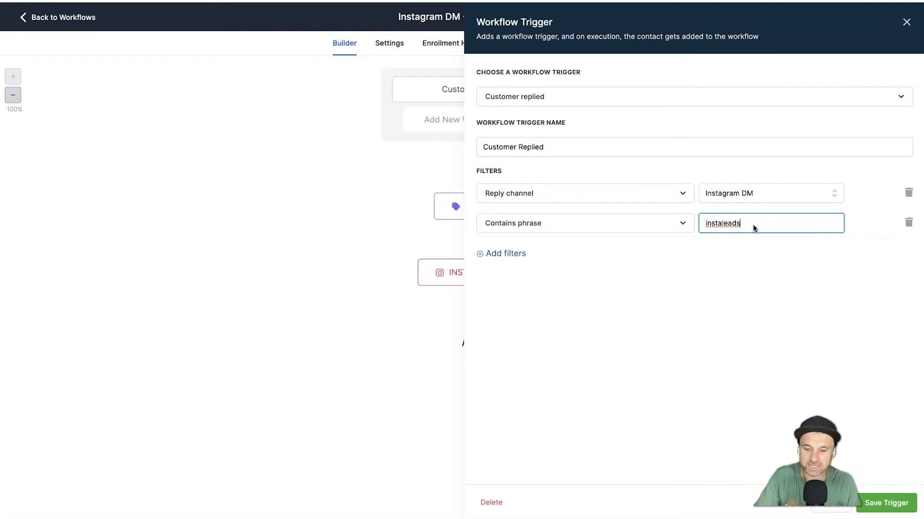
pyautogui.write('23')
pyautogui.press('BackSpace')
pyautogui.press('BackSpace')
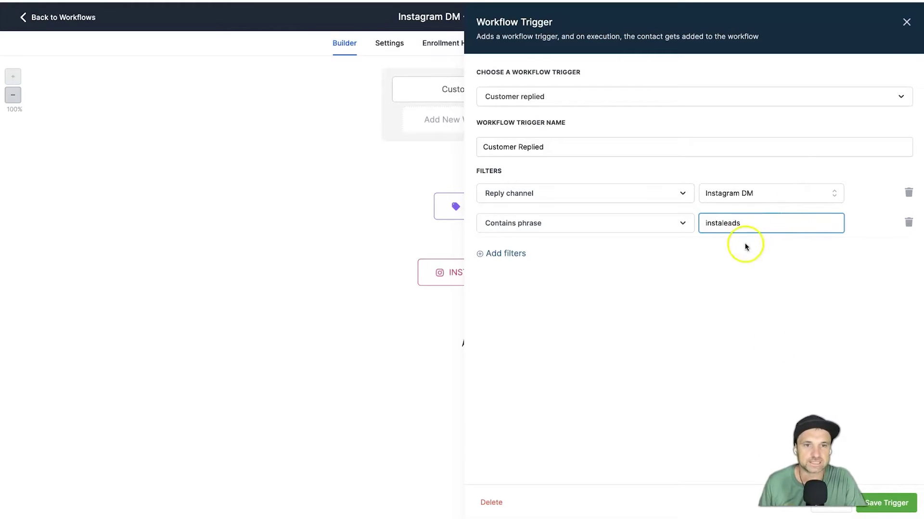
pyautogui.click(886, 503)
pyautogui.click(495, 208)
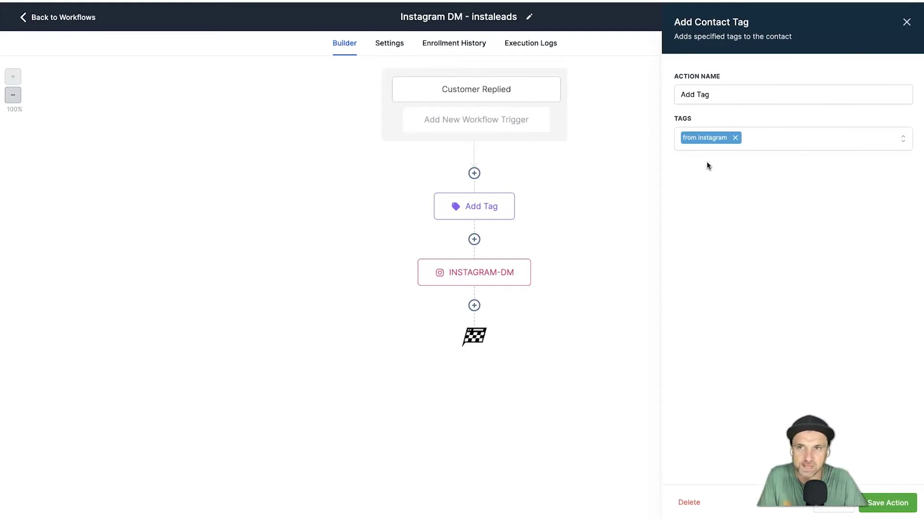
# Save the from instagram tag step and bring up the INSTAGRAM-DM reply action.
pyautogui.click(899, 501)
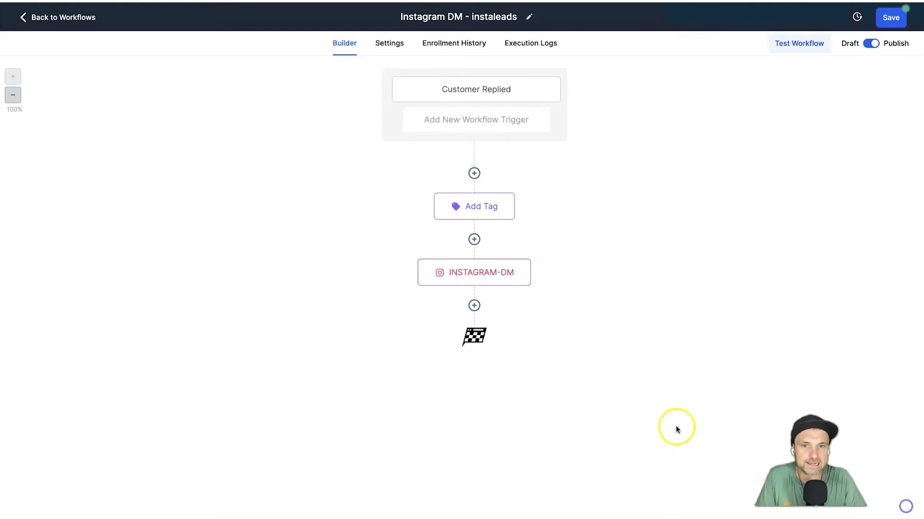
pyautogui.click(481, 270)
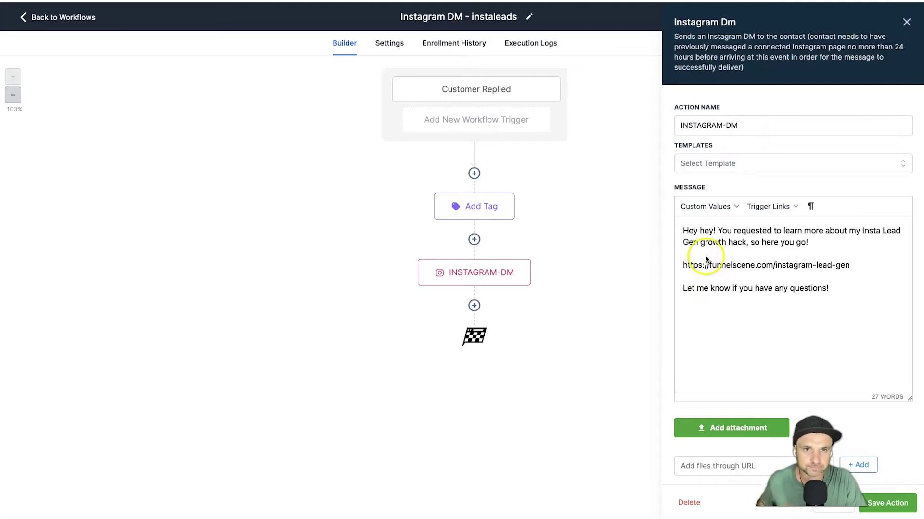
pyautogui.moveTo(678, 125); pyautogui.dragTo(743, 125)
pyautogui.click(743, 125)
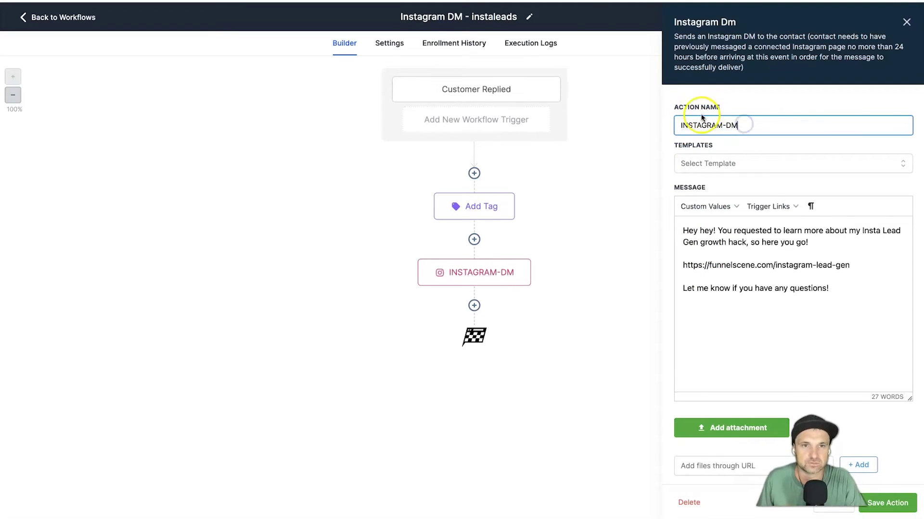
# Review the DM reply's greeting, 'here you go!' line and funnel link, then save the action.
pyautogui.click(684, 233)
pyautogui.click(717, 232)
pyautogui.moveTo(724, 234); pyautogui.dragTo(875, 234)
pyautogui.click(738, 245)
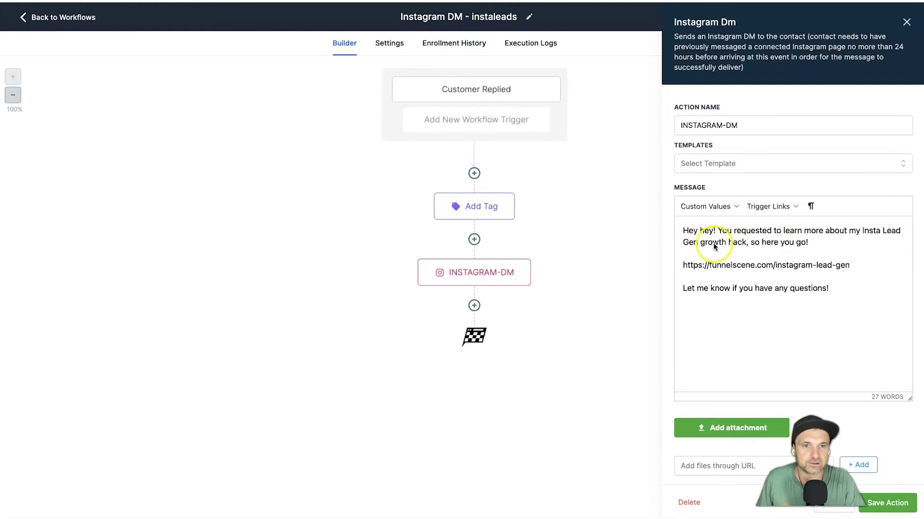
pyautogui.moveTo(761, 242); pyautogui.dragTo(818, 244)
pyautogui.click(820, 245)
pyautogui.moveTo(700, 267); pyautogui.dragTo(882, 264)
pyautogui.click(883, 266)
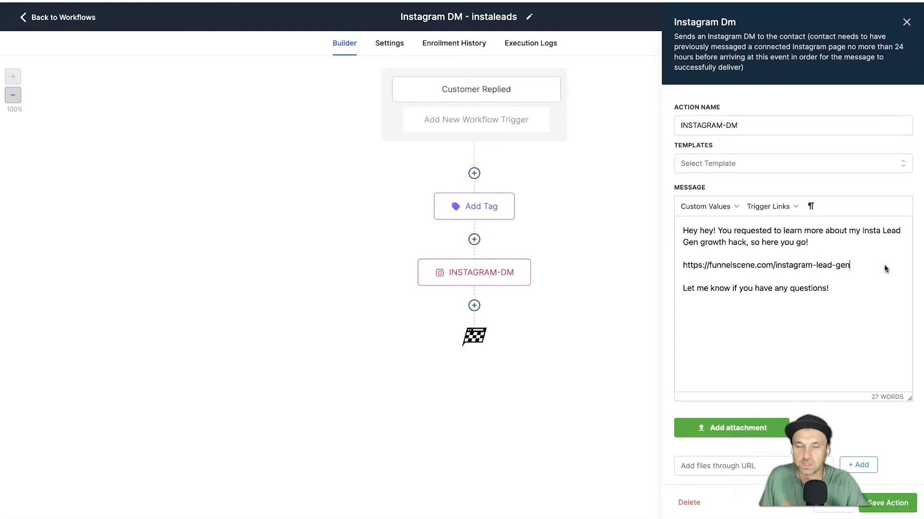
pyautogui.click(837, 288)
pyautogui.click(666, 397)
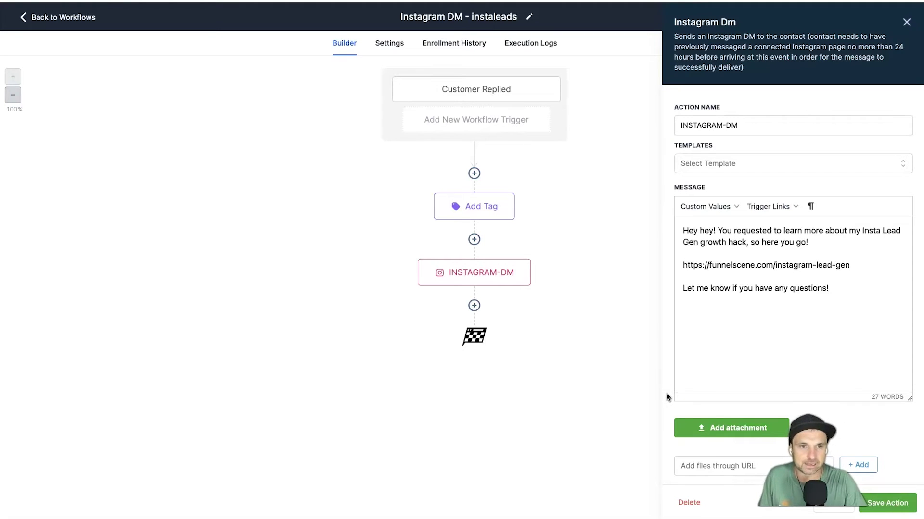
pyautogui.click(909, 502)
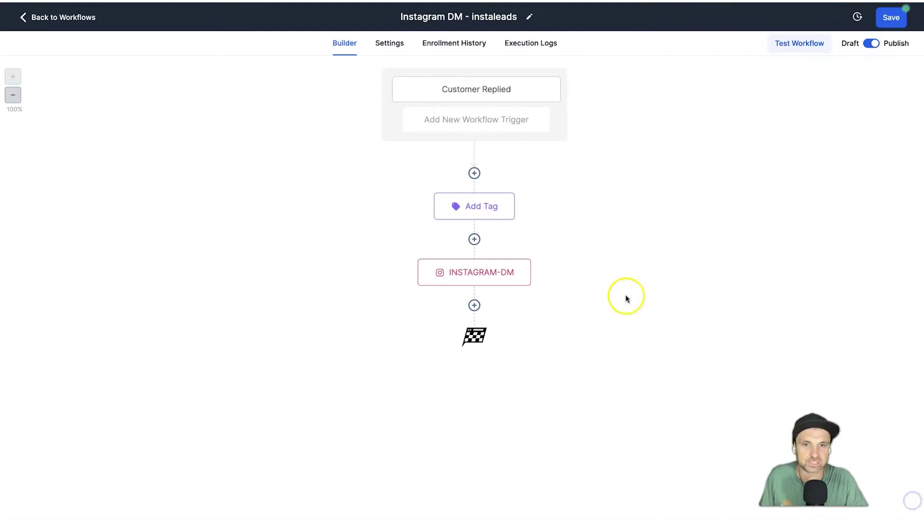
pyautogui.click(620, 271)
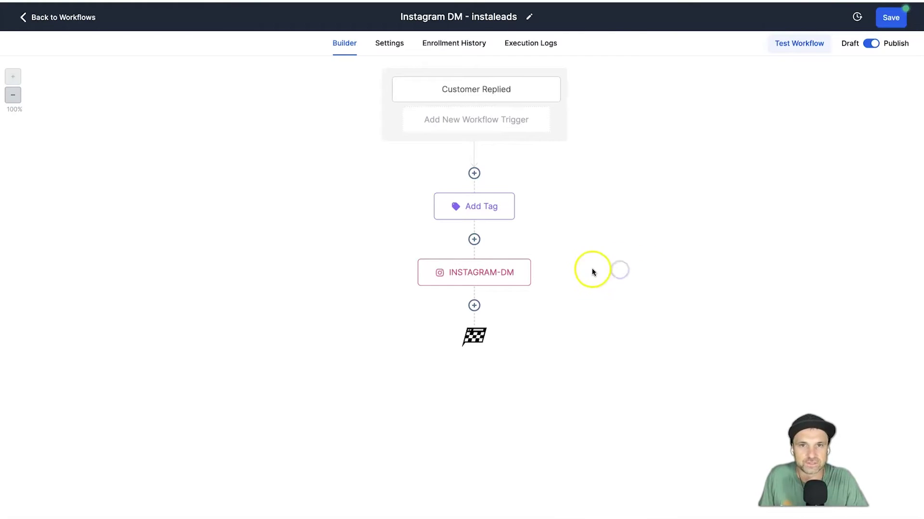
# Delete the {{contact.first_name}} placeholder from the DM reply, then save the action and the workflow.
pyautogui.click(477, 262)
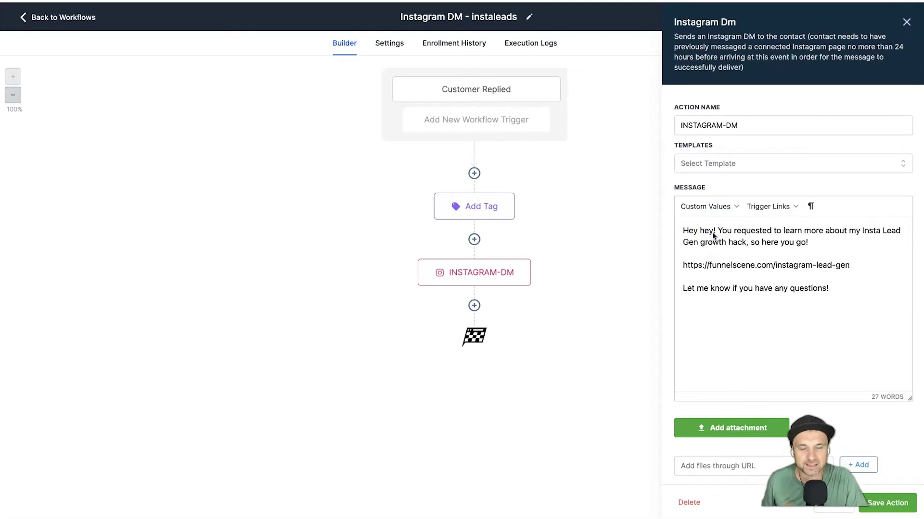
pyautogui.click(734, 205)
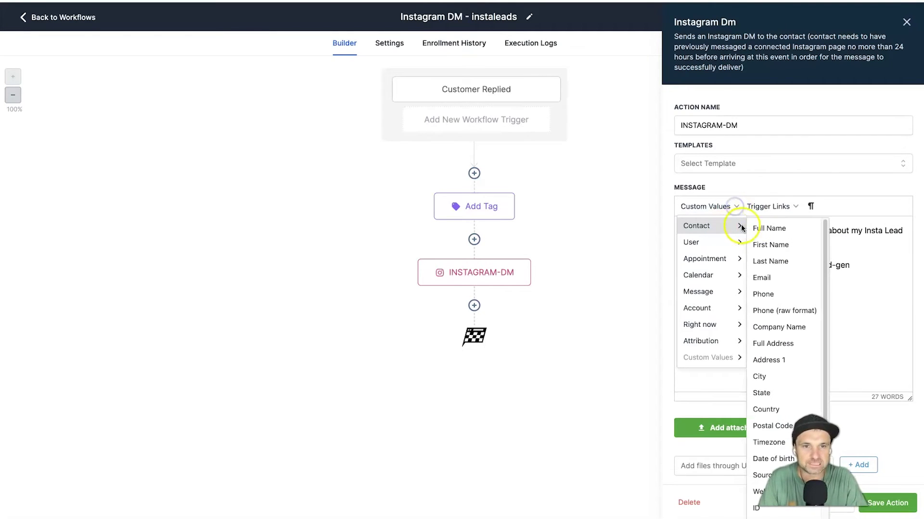
pyautogui.click(770, 245)
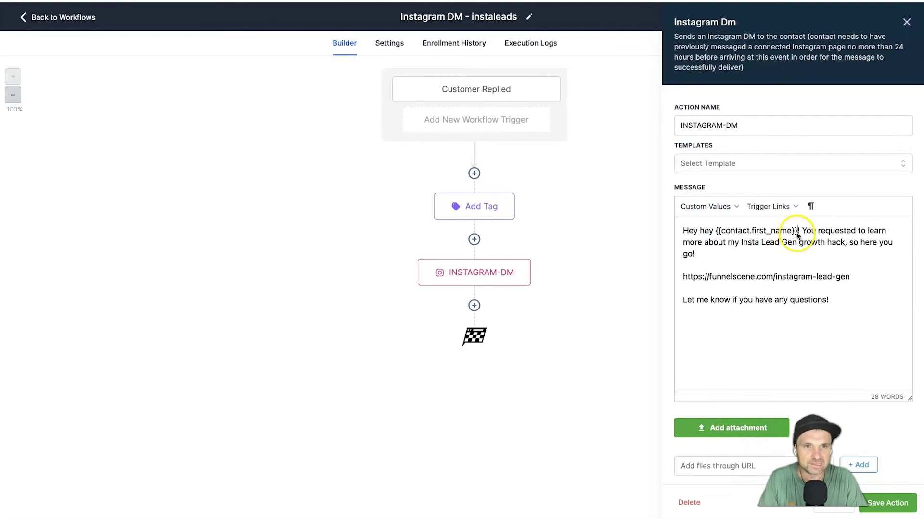
pyautogui.moveTo(796, 234); pyautogui.dragTo(715, 236)
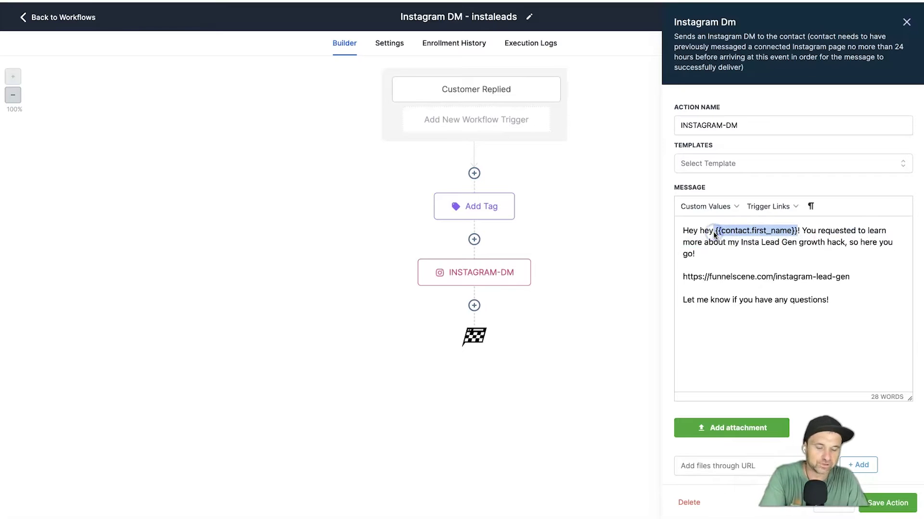
pyautogui.press('BackSpace')
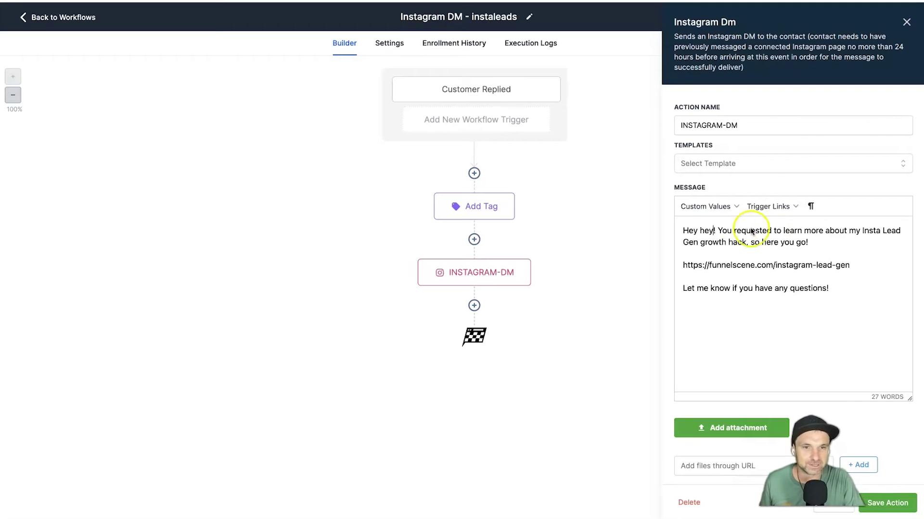
pyautogui.click(905, 496)
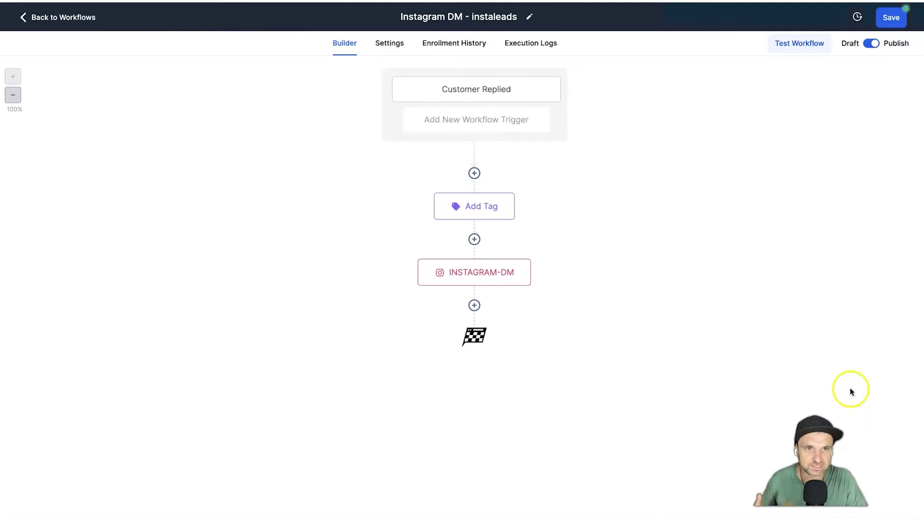
pyautogui.click(890, 17)
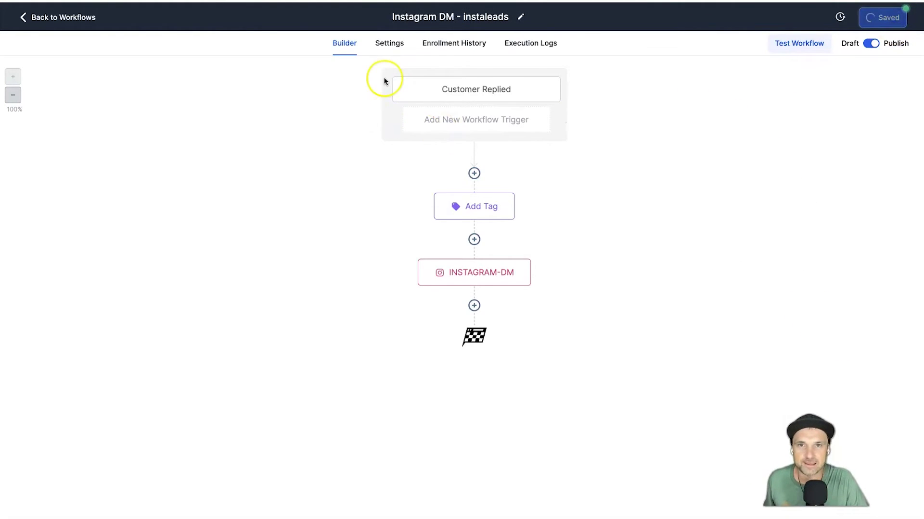
pyautogui.click(69, 19)
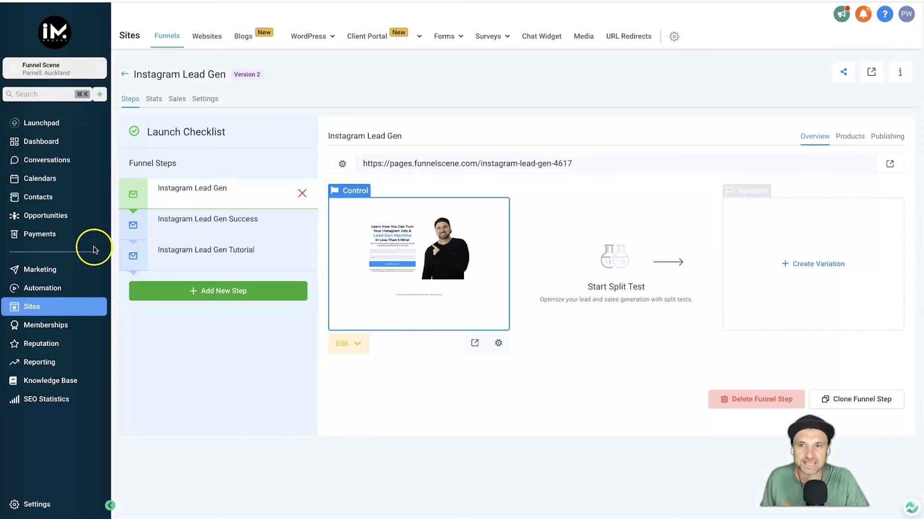
# Edit the Instagram Lead Gen opt-in page in a new tab.
pyautogui.click(349, 354)
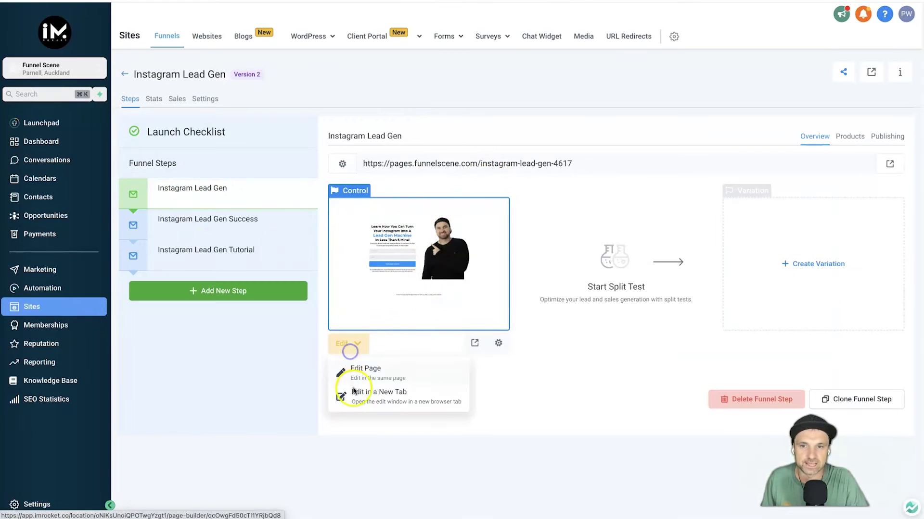
pyautogui.click(379, 397)
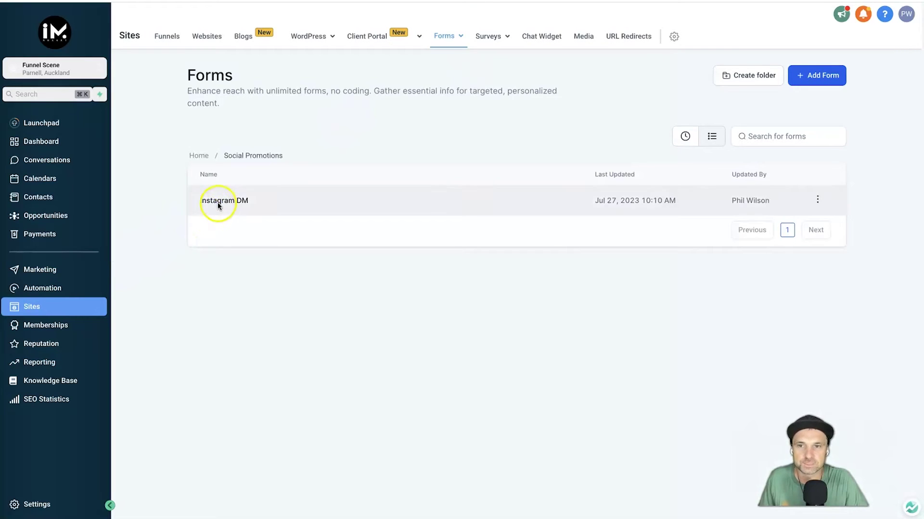
# Open the Instagram DM form and inspect its Full Name field and Get Instant Access button.
pyautogui.click(217, 201)
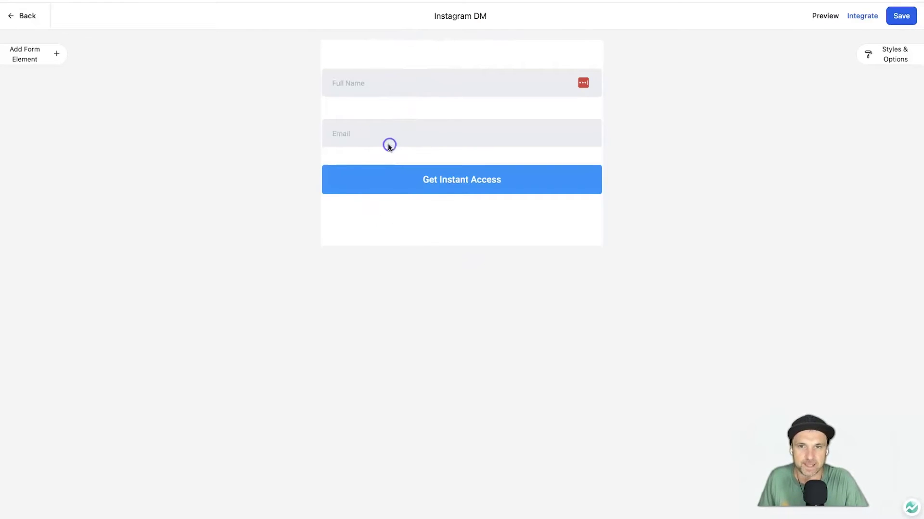
pyautogui.click(386, 88)
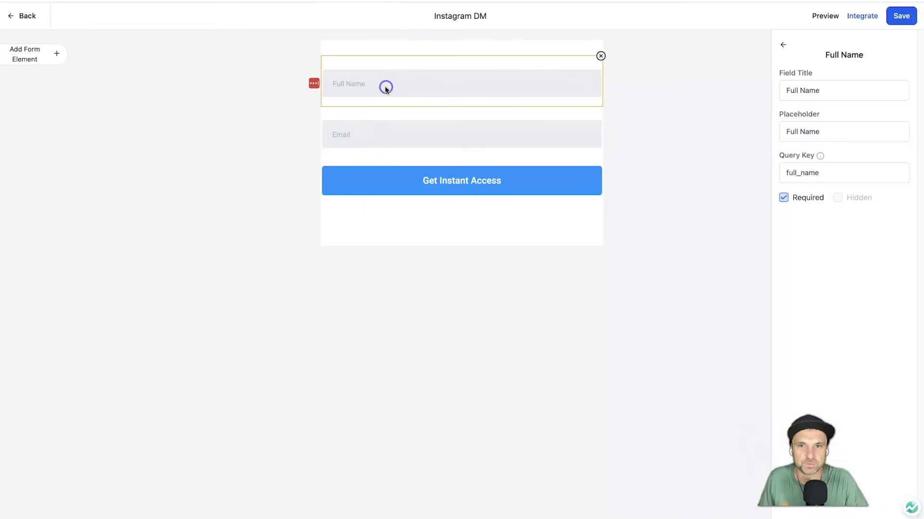
pyautogui.click(424, 172)
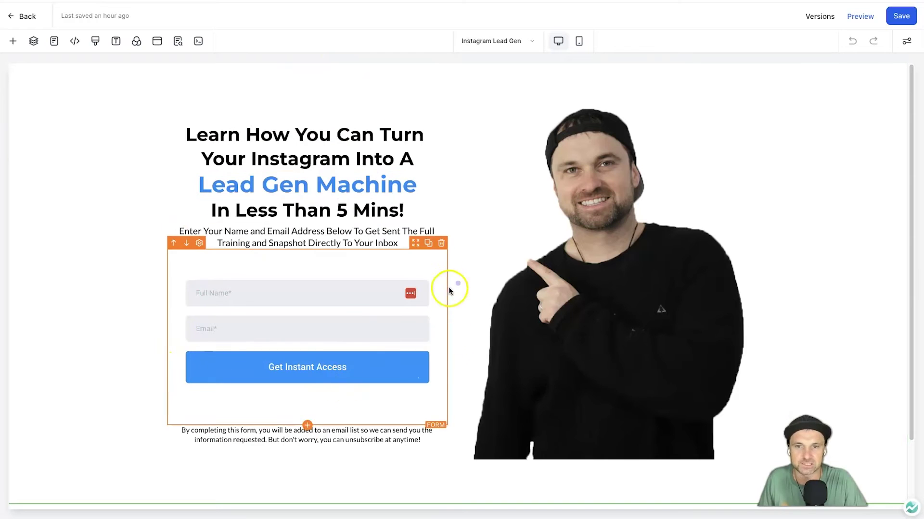
# Preview the opt-in page as a visitor, then glance at its page settings and layers.
pyautogui.click(870, 17)
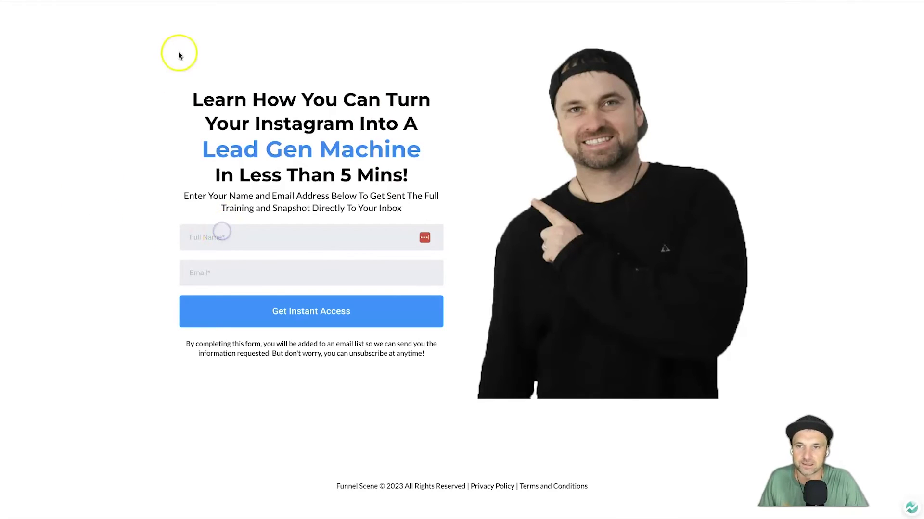
pyautogui.click(220, 277)
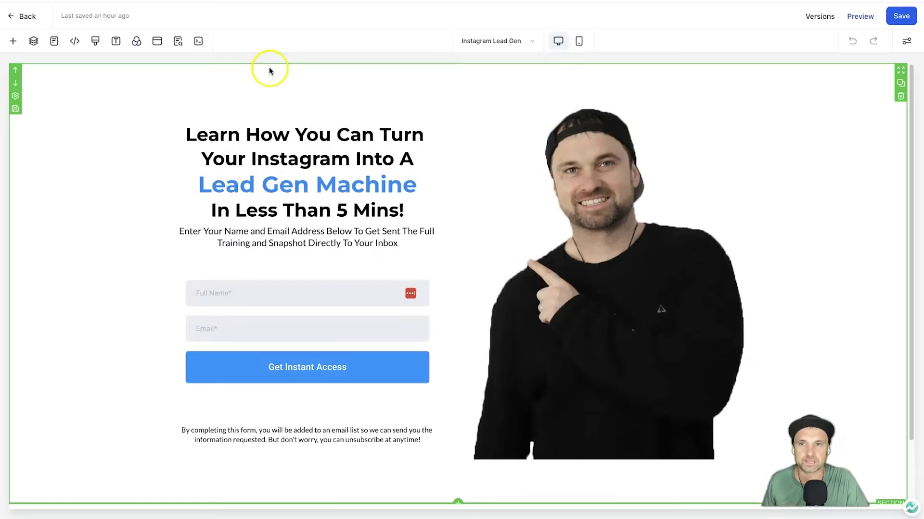
pyautogui.click(906, 41)
pyautogui.click(907, 41)
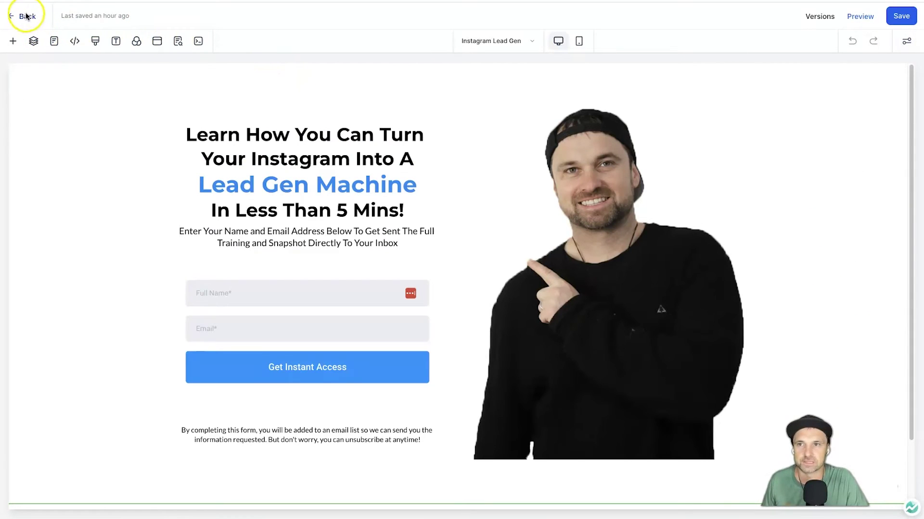
pyautogui.click(30, 43)
pyautogui.click(31, 42)
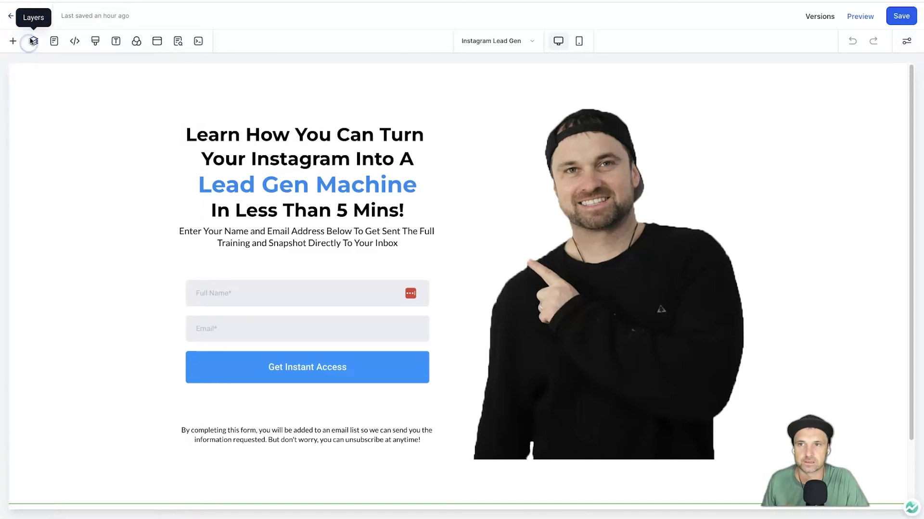
# Switch to the Instagram Lead Gen Success page and look over its Successfully Sent! layout.
pyautogui.click(54, 41)
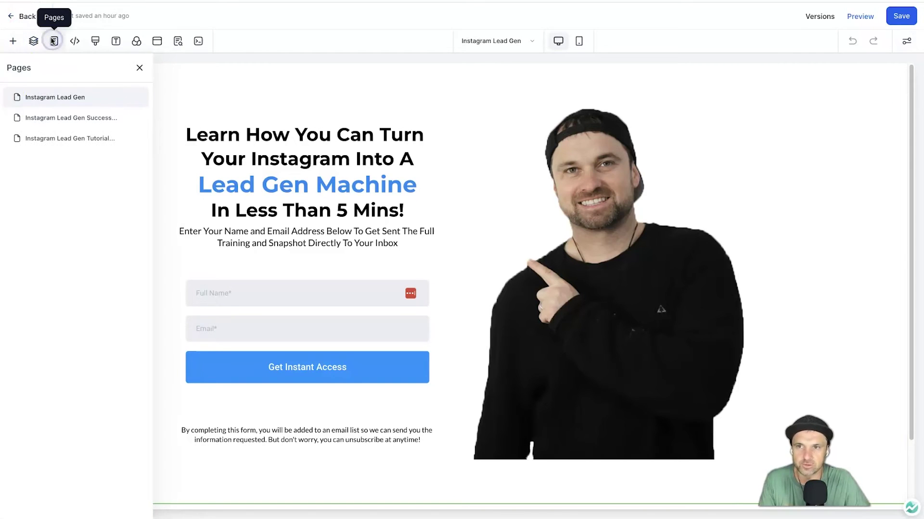
pyautogui.click(68, 117)
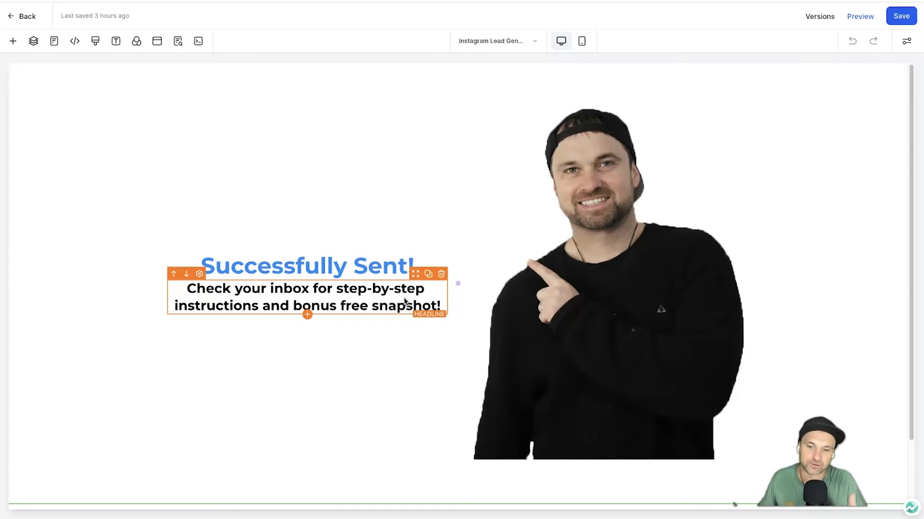
pyautogui.click(148, 161)
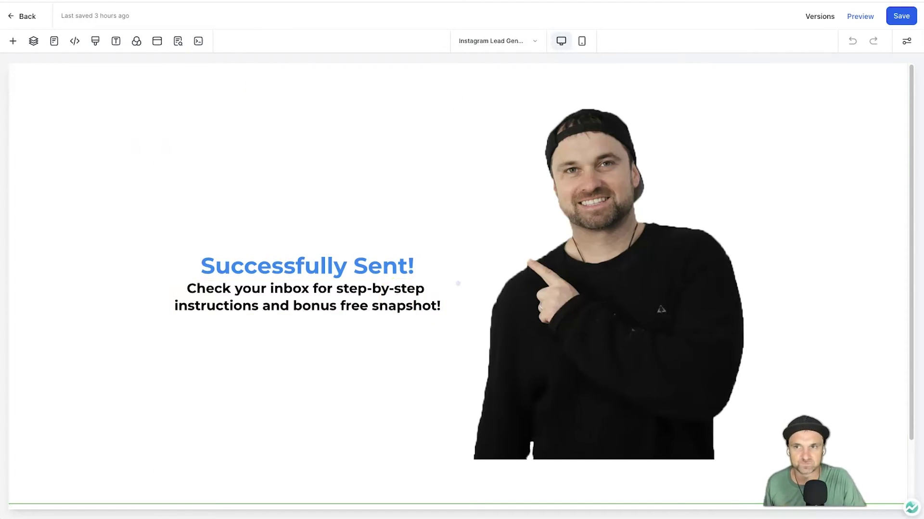
pyautogui.click(643, 275)
pyautogui.click(414, 404)
pyautogui.scroll(-2, 414, 404)
pyautogui.scroll(2, 410, 406)
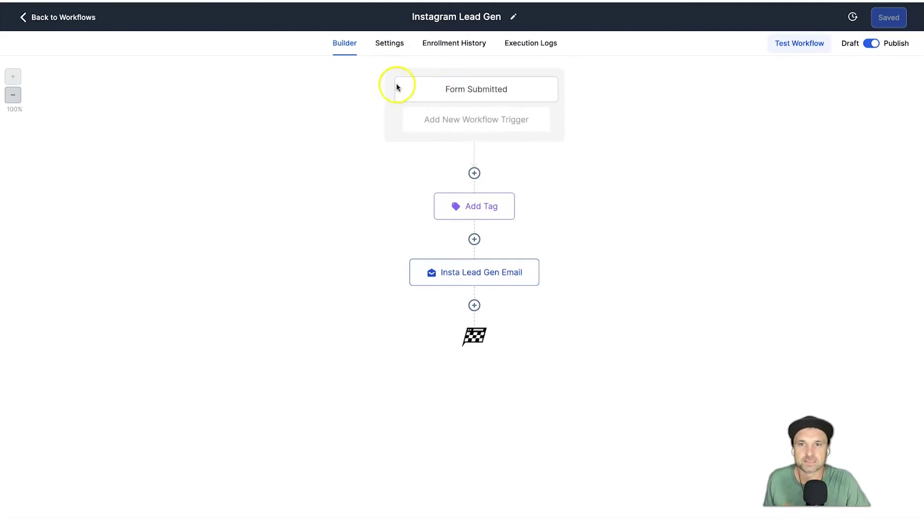
# Confirm the Form Submitted trigger fires on the Instagram DM form and save it.
pyautogui.click(475, 101)
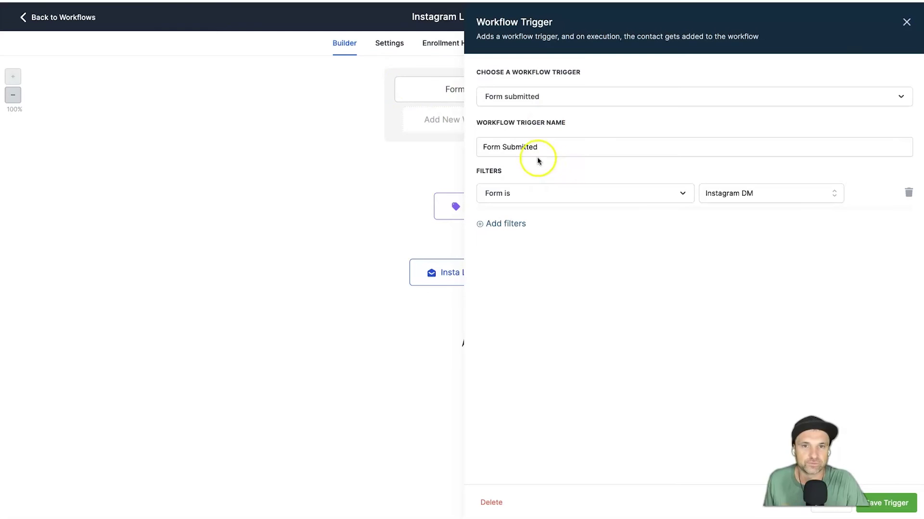
pyautogui.click(535, 151)
pyautogui.click(503, 200)
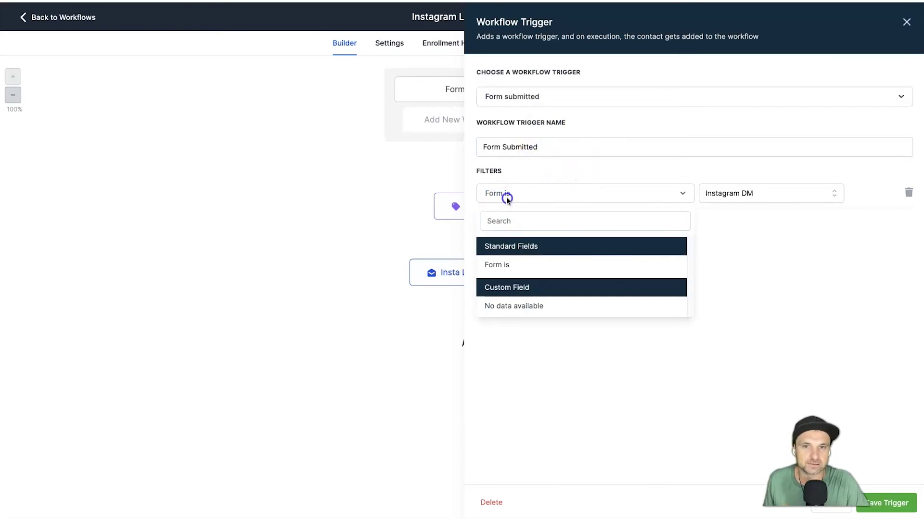
pyautogui.click(504, 199)
pyautogui.click(767, 199)
pyautogui.click(766, 197)
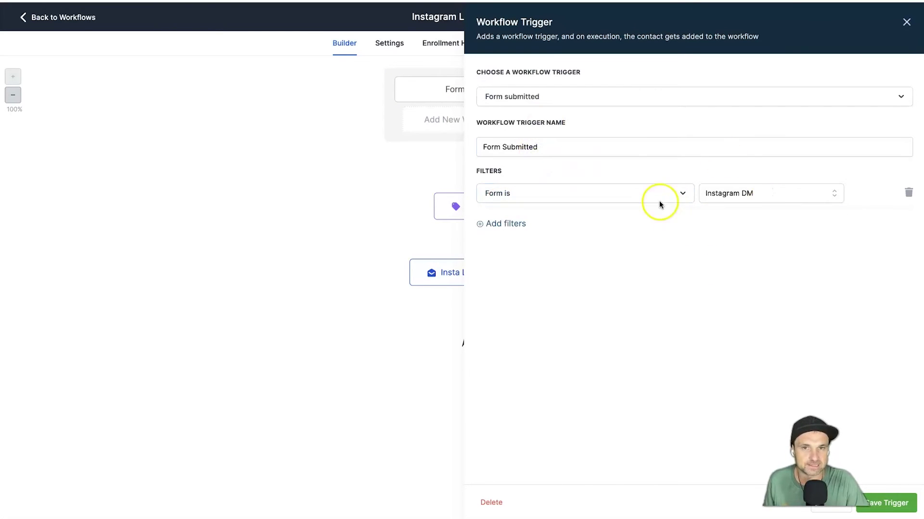
pyautogui.click(910, 499)
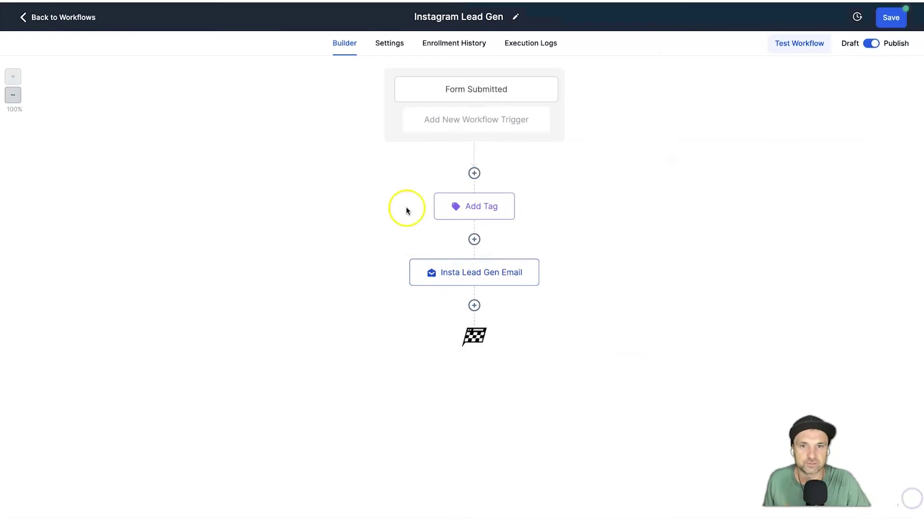
# Save the Add Tag action unchanged and bring up the Insta Lead Gen Email action.
pyautogui.click(494, 211)
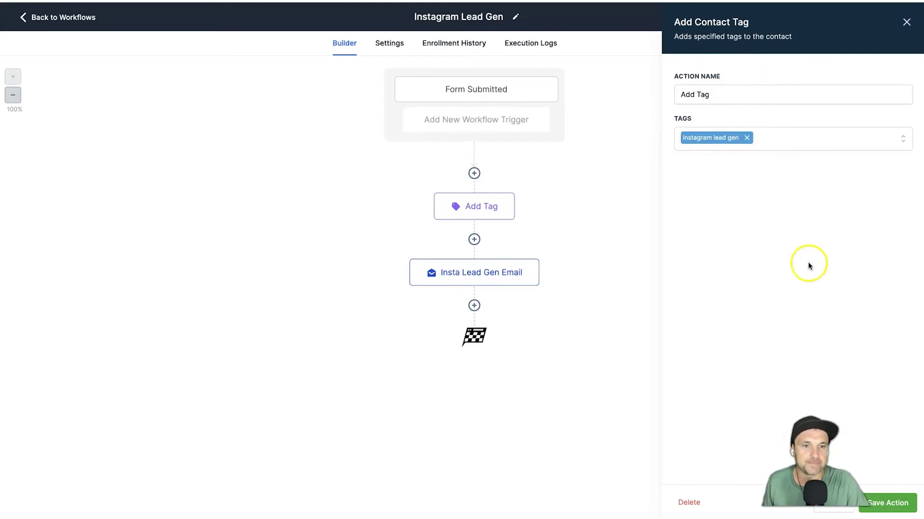
pyautogui.click(909, 501)
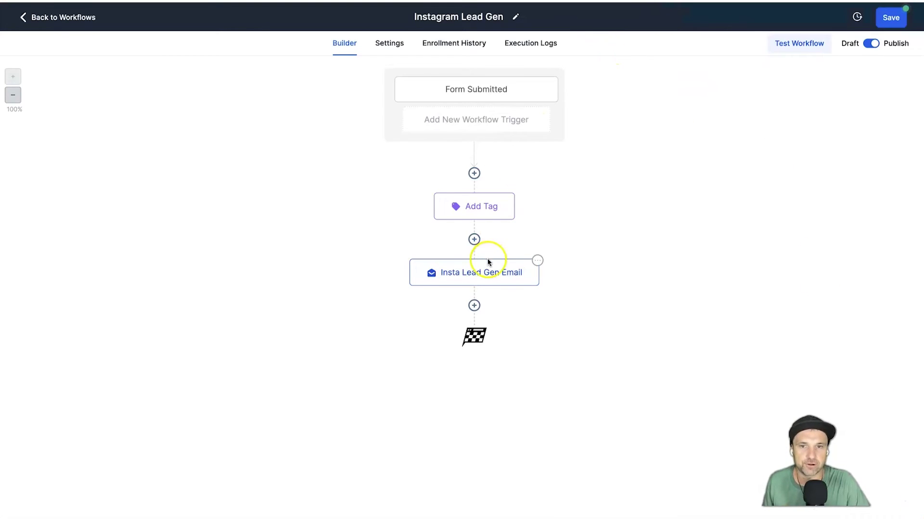
pyautogui.click(473, 275)
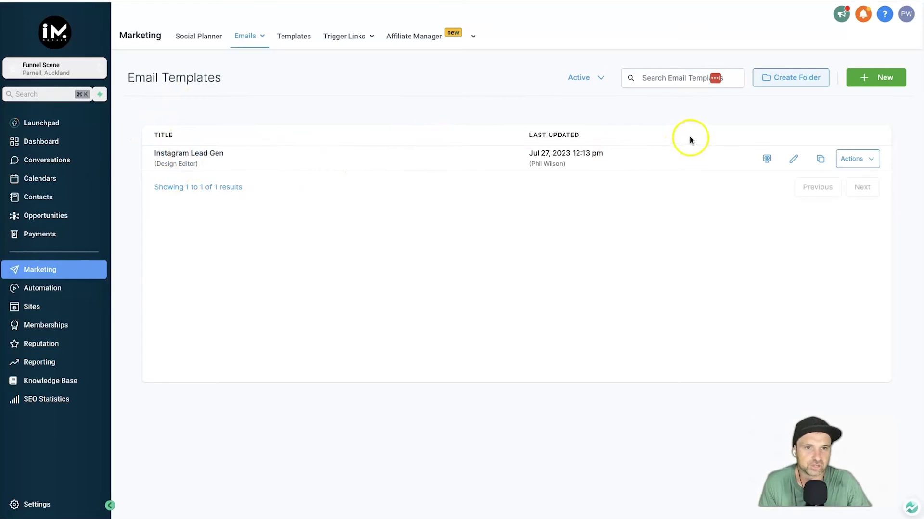
# Edit the Instagram Lead Gen email template, reloading the email editor once.
pyautogui.click(794, 159)
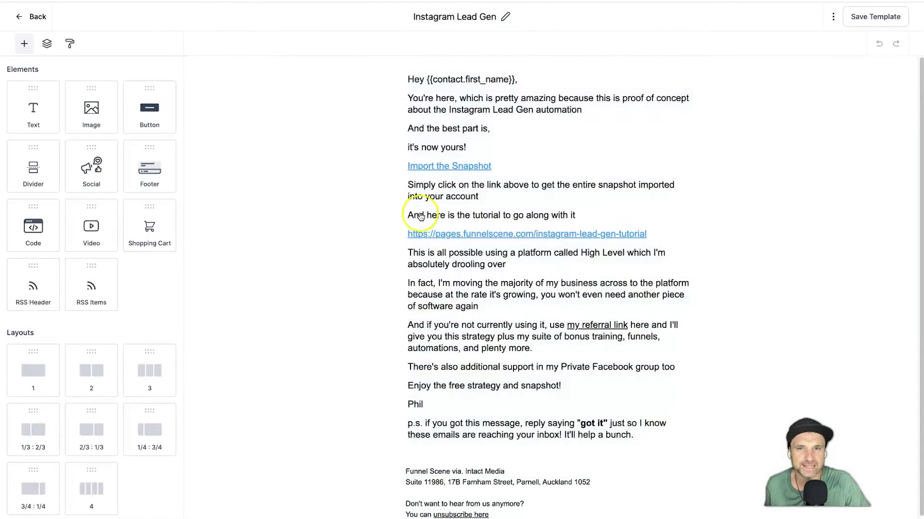
pyautogui.rightClick(240, 31)
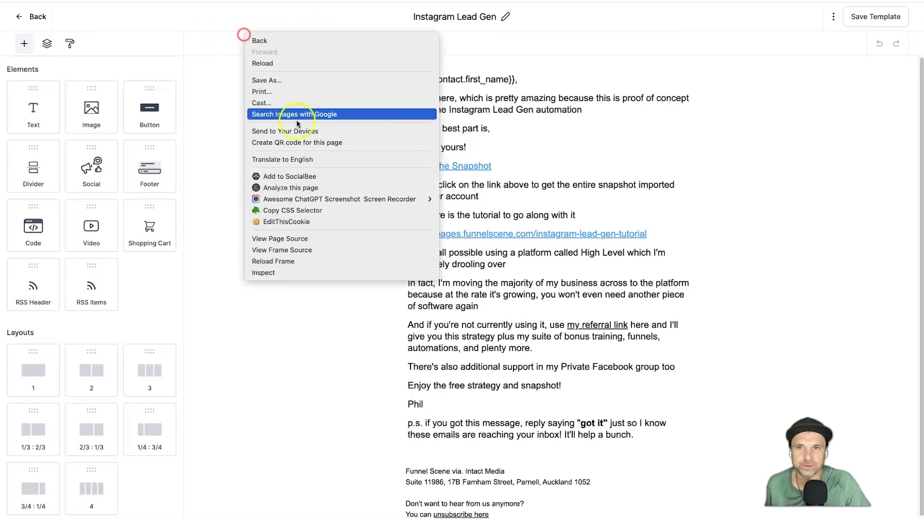
pyautogui.click(153, 106)
pyautogui.moveTo(153, 106); pyautogui.dragTo(144, 85)
pyautogui.rightClick(256, 50)
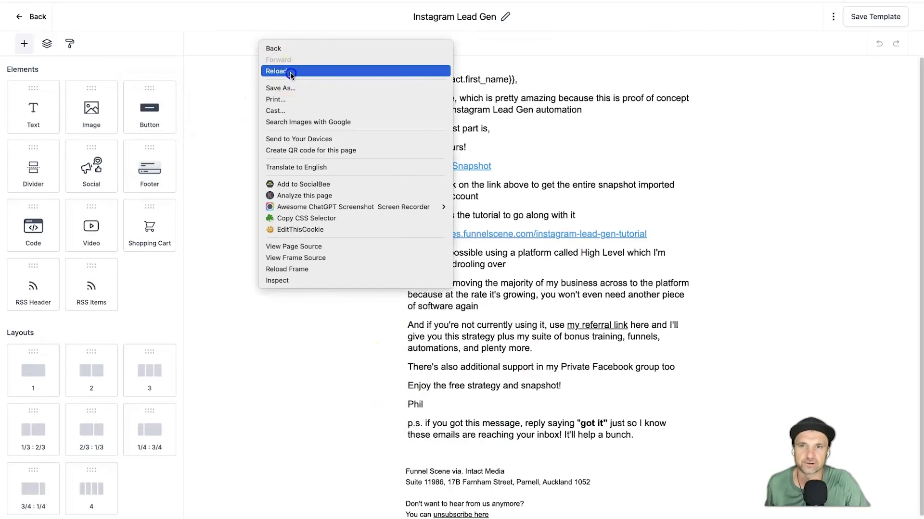
pyautogui.click(290, 75)
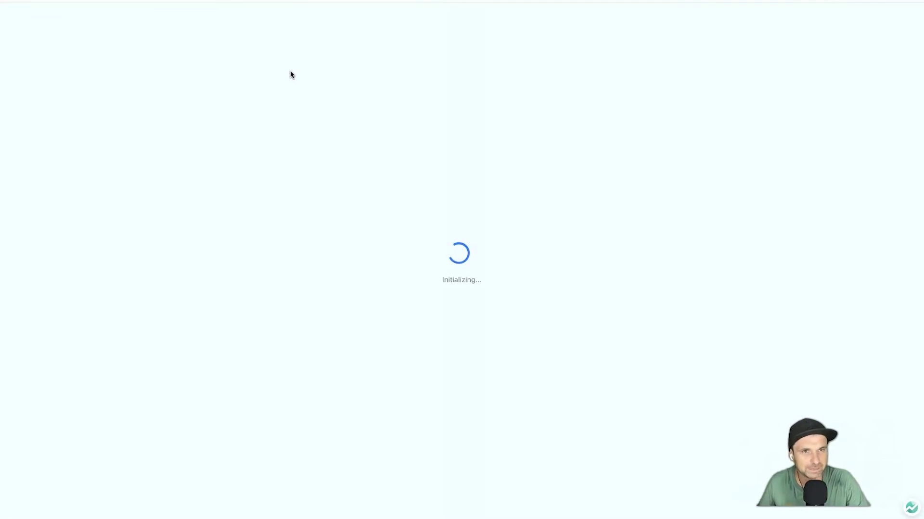
pyautogui.click(288, 70)
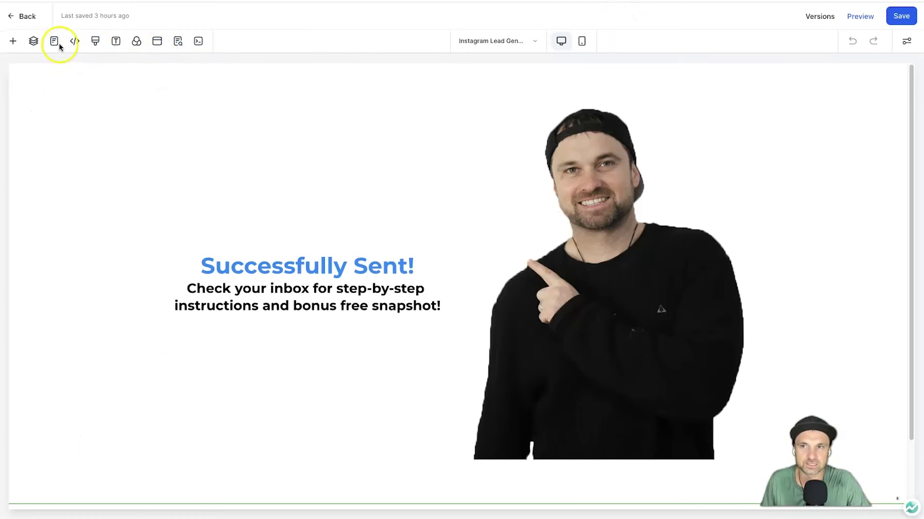
# Switch to the funnel's Instagram Lead Gen Tutorial page and scroll through it.
pyautogui.click(55, 43)
pyautogui.click(72, 139)
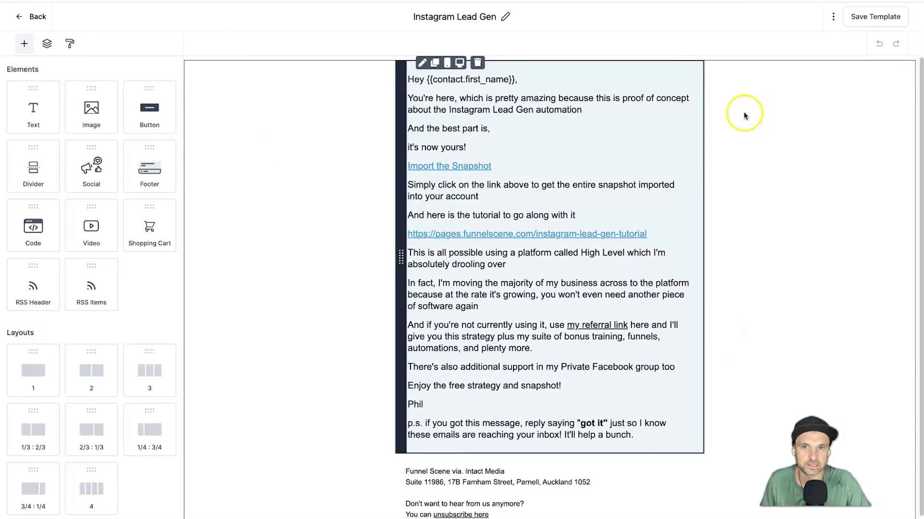
pyautogui.scroll(-1, 499, 314)
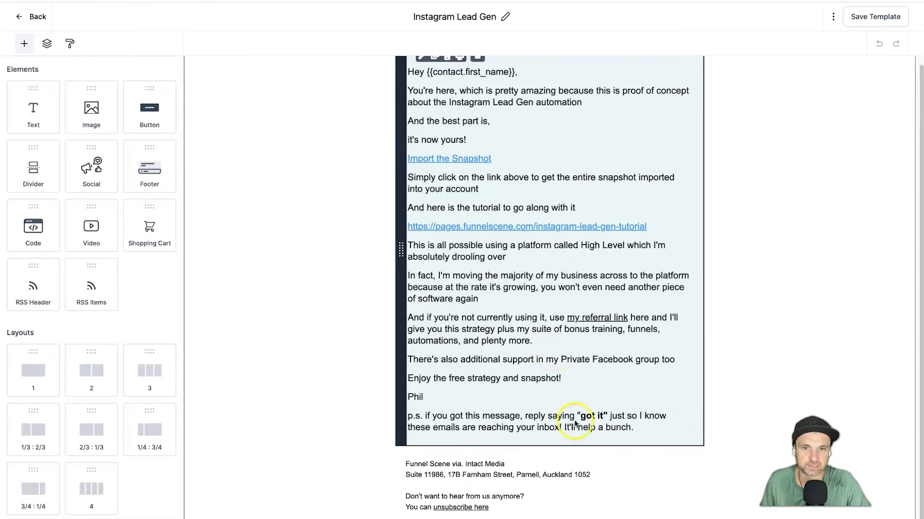
pyautogui.scroll(1, 511, 351)
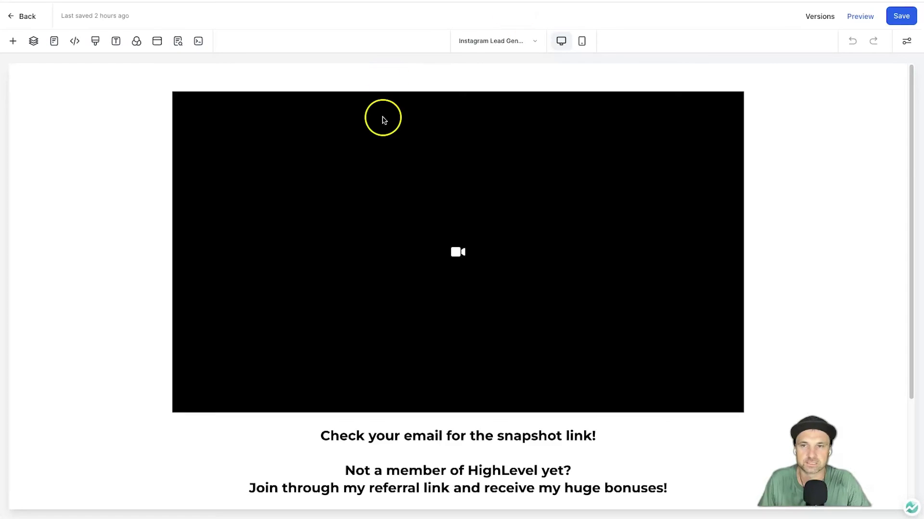
# Select the Tutorial page's video and scroll down to the High Level bonuses button.
pyautogui.click(497, 198)
pyautogui.scroll(-3, 376, 278)
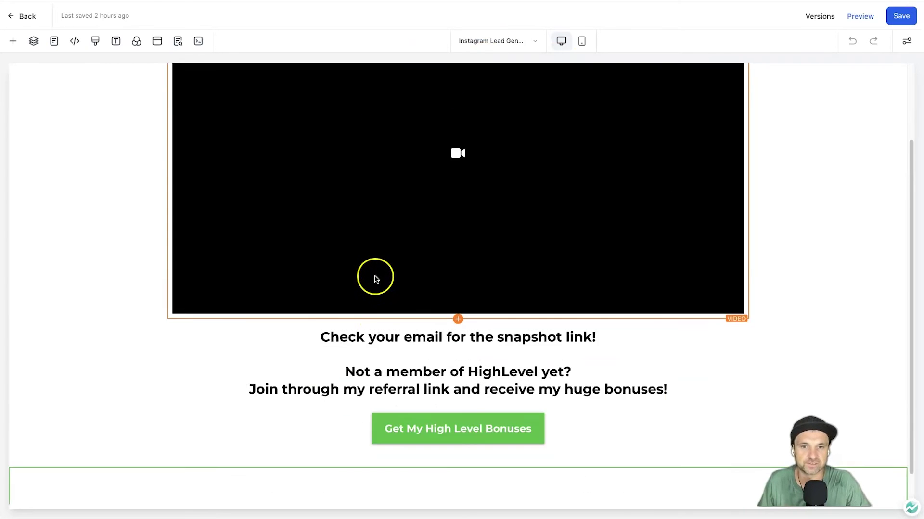
pyautogui.scroll(3, 342, 229)
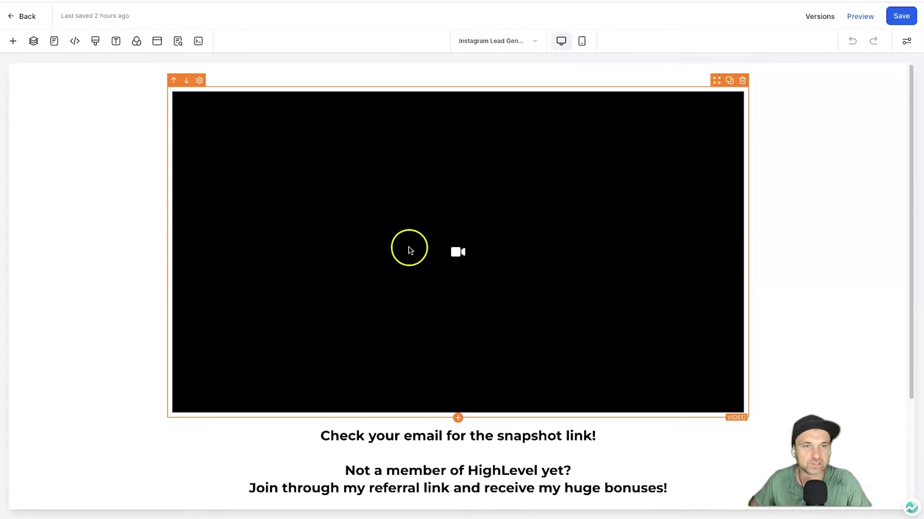
pyautogui.scroll(-3, 686, 319)
pyautogui.scroll(3, 675, 328)
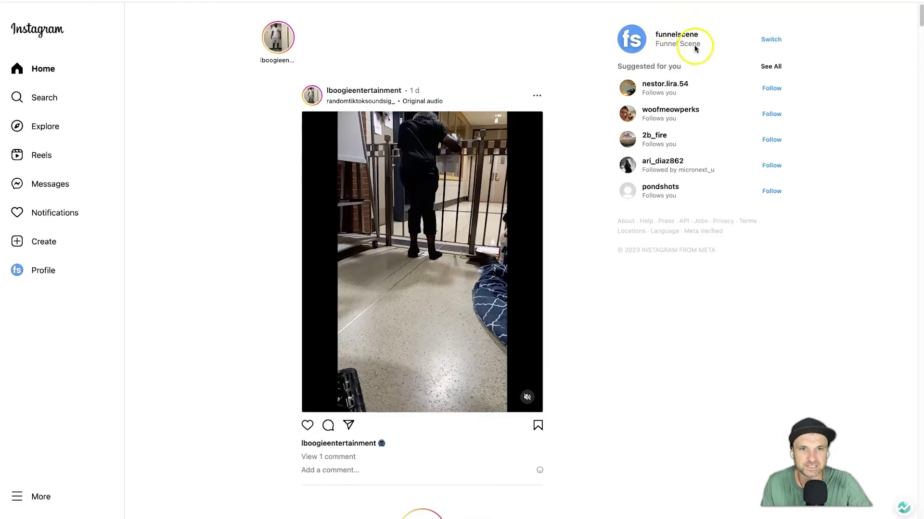
# Search for the automated Instagram account and start a direct message chat with it.
pyautogui.click(62, 104)
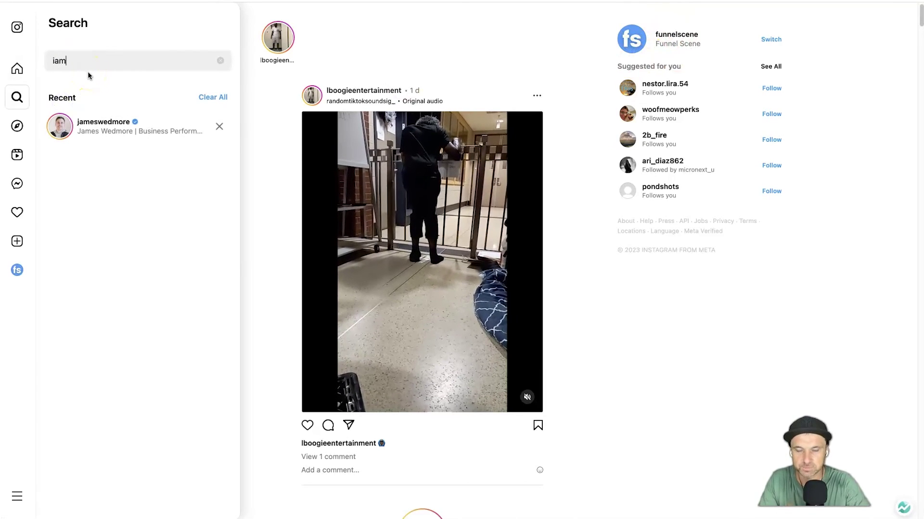
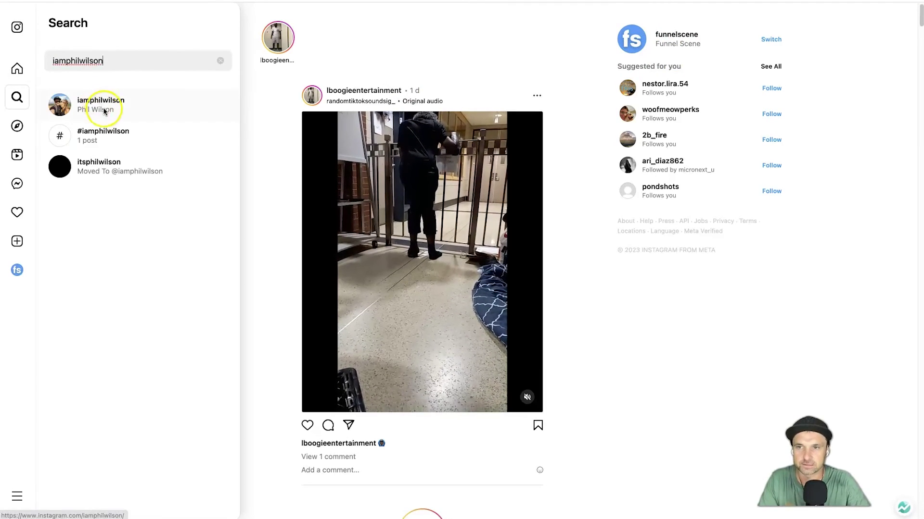
pyautogui.click(123, 116)
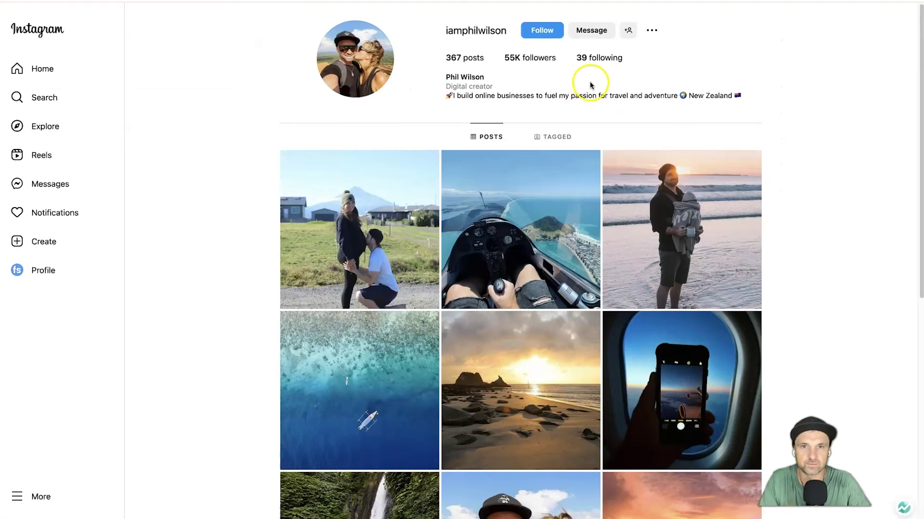
pyautogui.click(593, 33)
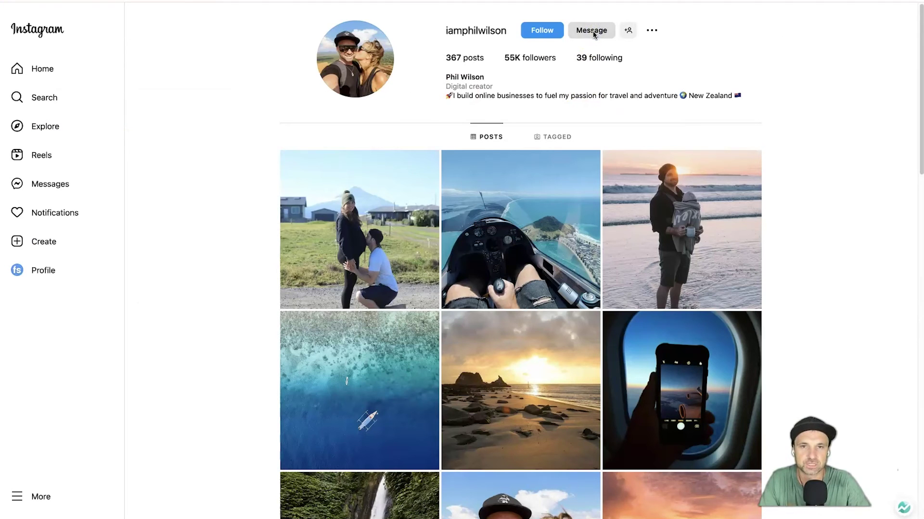
pyautogui.click(592, 33)
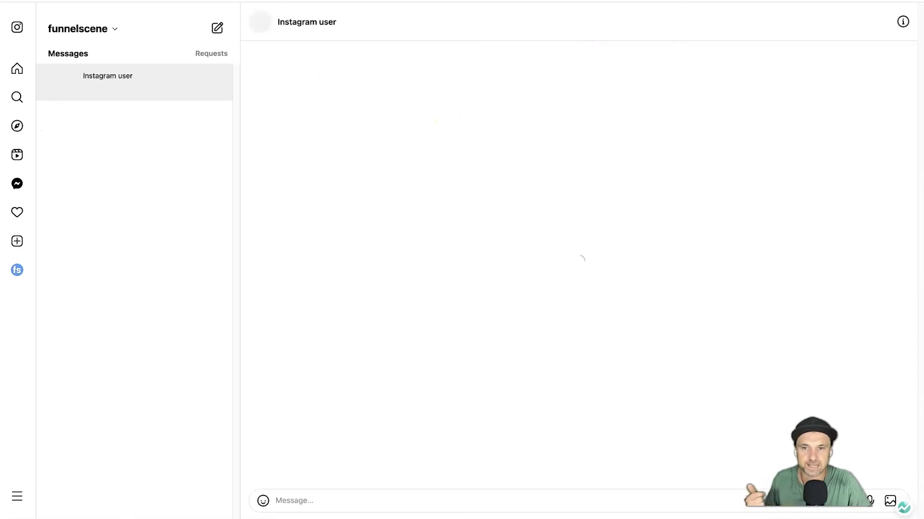
# Send the keyword instaleads, read the Insta Lead Gen auto-reply, and open its link options.
pyautogui.moveTo(292, 510)
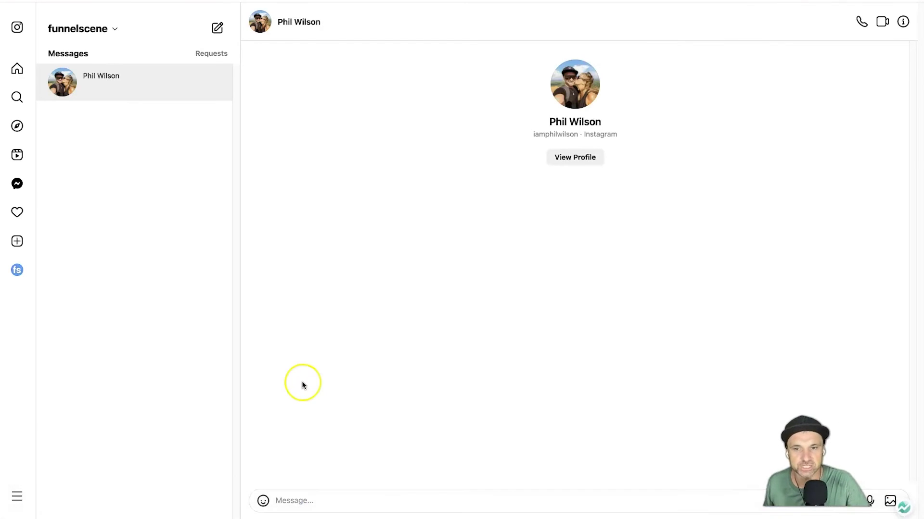
pyautogui.write('instaleads')
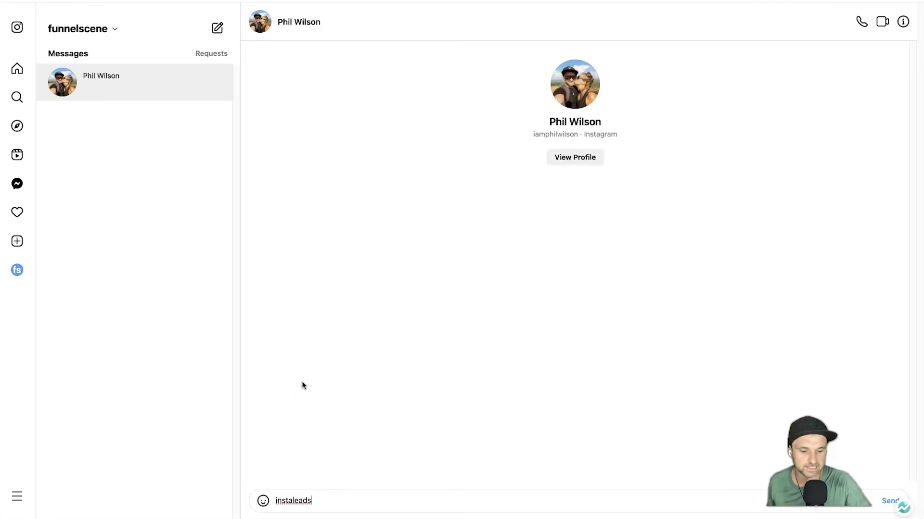
pyautogui.press('Return')
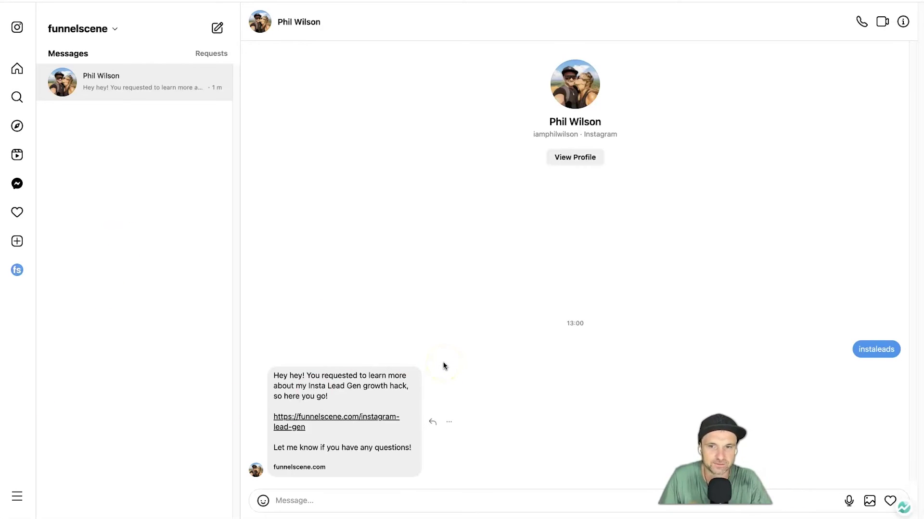
pyautogui.moveTo(302, 374); pyautogui.dragTo(381, 385)
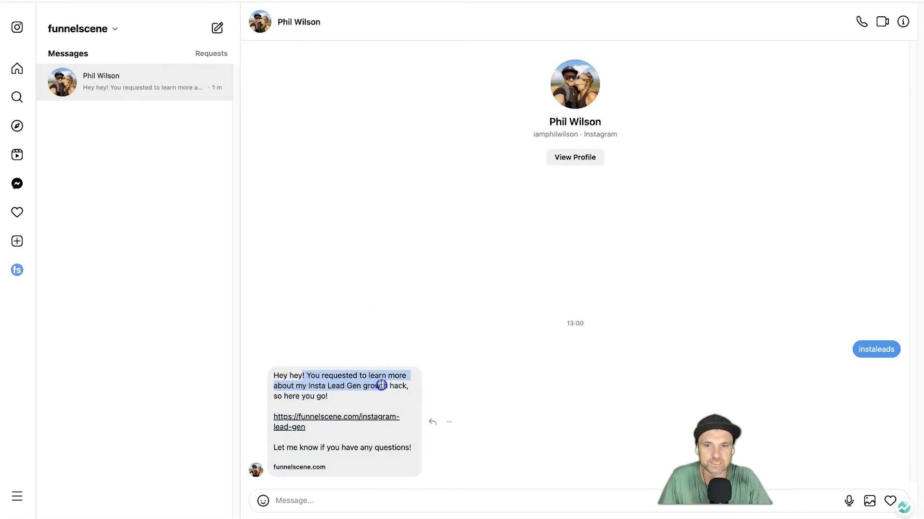
pyautogui.click(361, 387)
pyautogui.moveTo(311, 386); pyautogui.dragTo(373, 387)
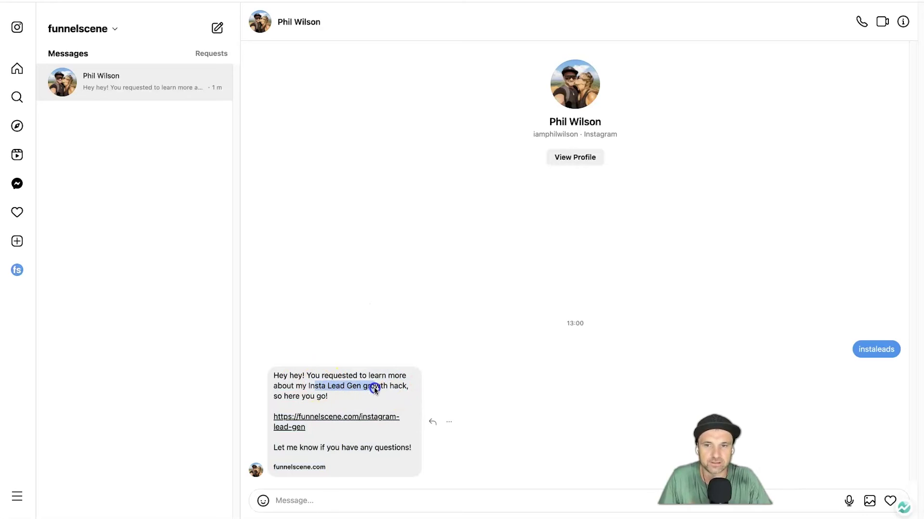
pyautogui.click(358, 398)
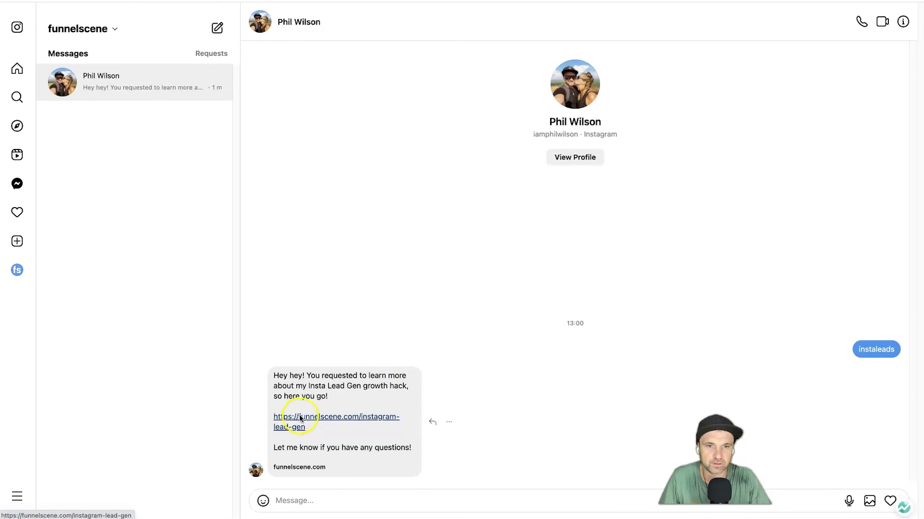
pyautogui.rightClick(294, 421)
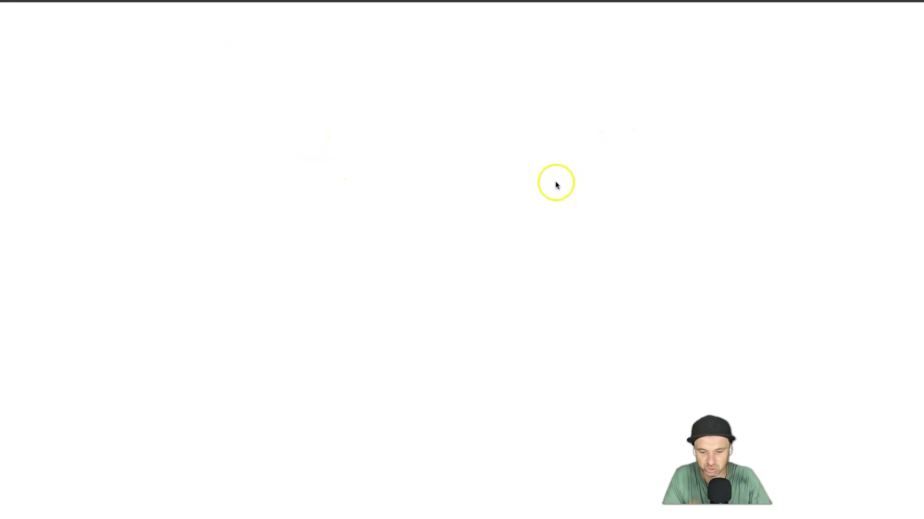
# Submit the opt-in form with a test full name and email to reach the Successfully Sent page.
pyautogui.moveTo(192, 92); pyautogui.dragTo(433, 176)
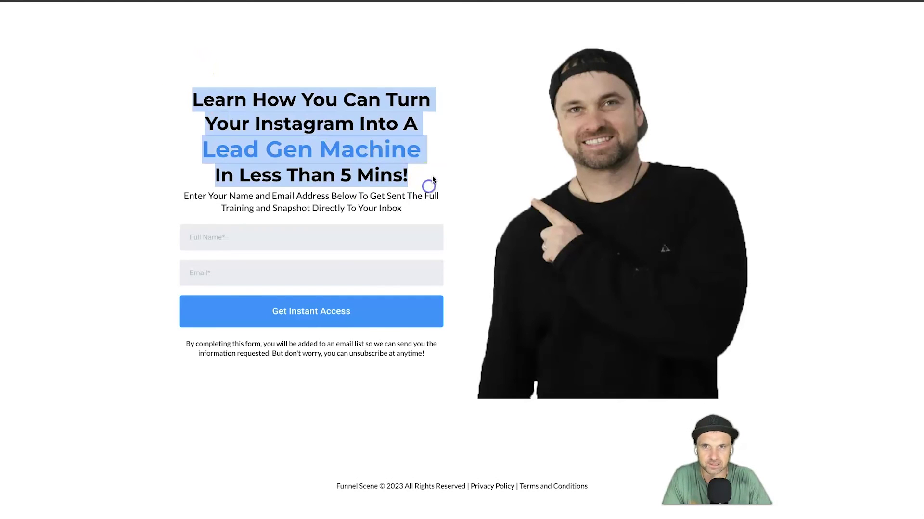
pyautogui.click(184, 114)
pyautogui.click(325, 228)
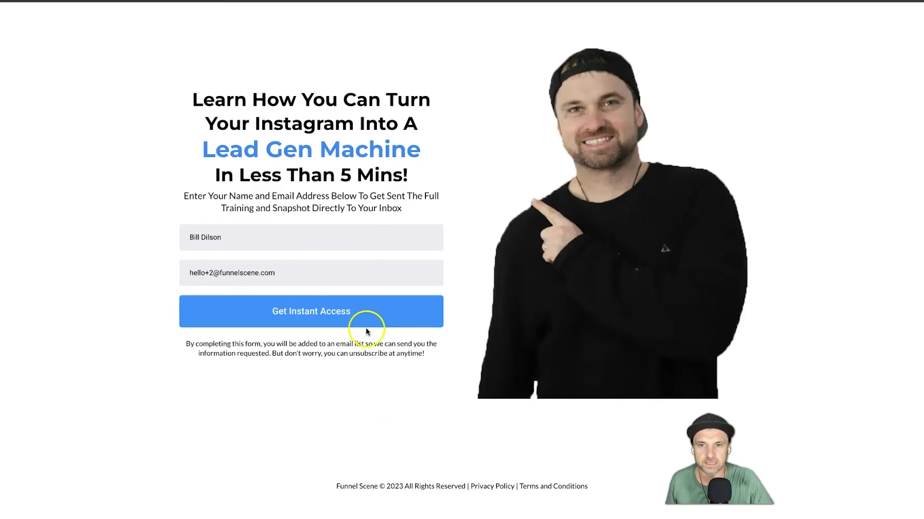
pyautogui.click(338, 317)
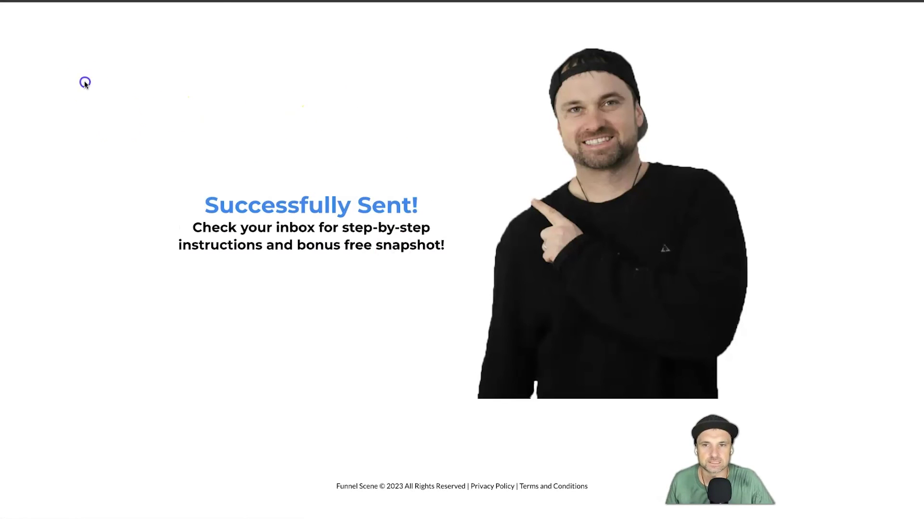
pyautogui.moveTo(85, 84); pyautogui.dragTo(390, 268)
pyautogui.click(391, 267)
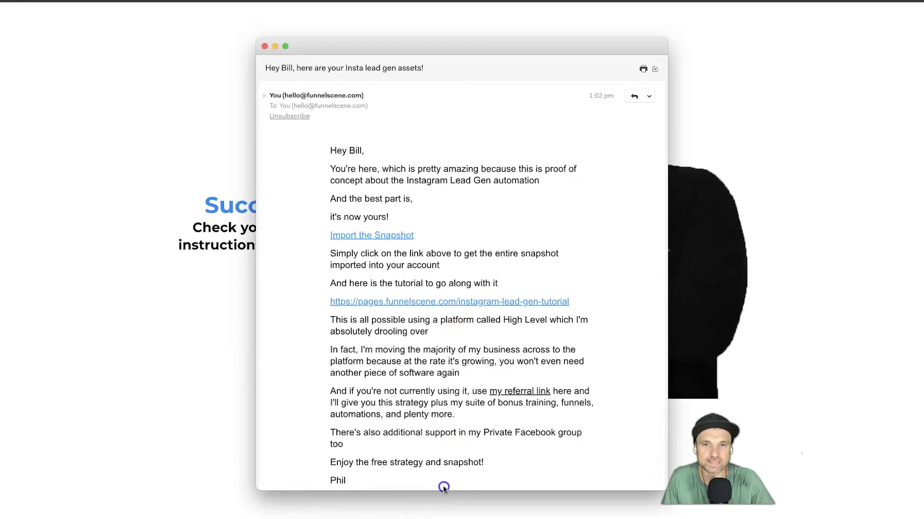
# Enlarge the Insta lead gen assets email window and scroll through it to the footer.
pyautogui.moveTo(443, 488); pyautogui.dragTo(443, 504)
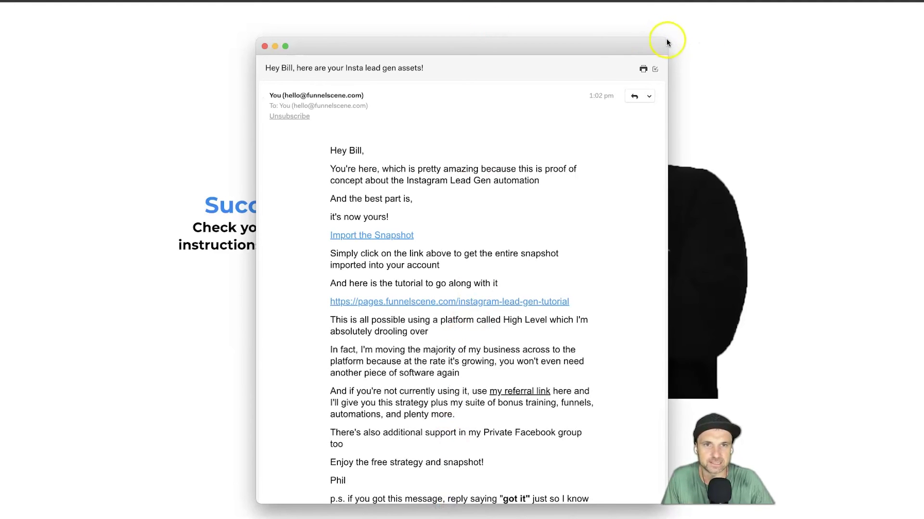
pyautogui.moveTo(666, 42); pyautogui.dragTo(845, 1)
pyautogui.scroll(-3, 453, 283)
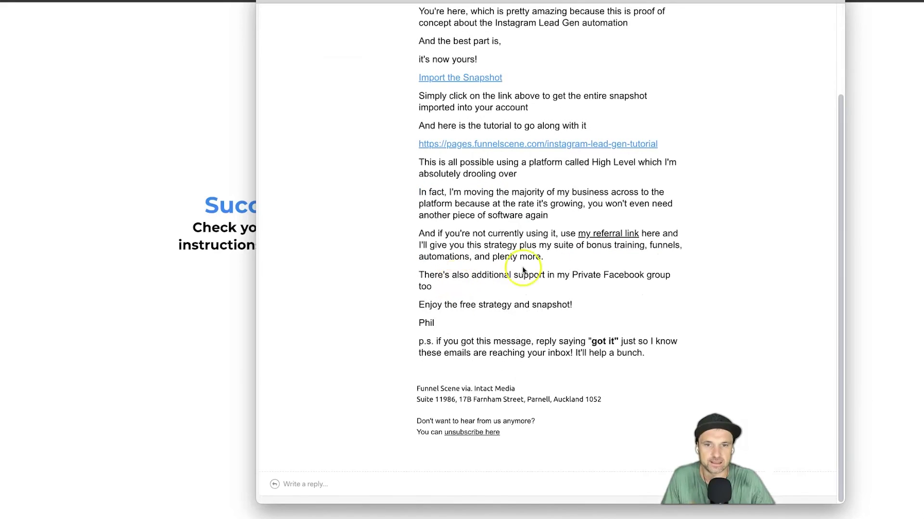
pyautogui.scroll(3, 523, 270)
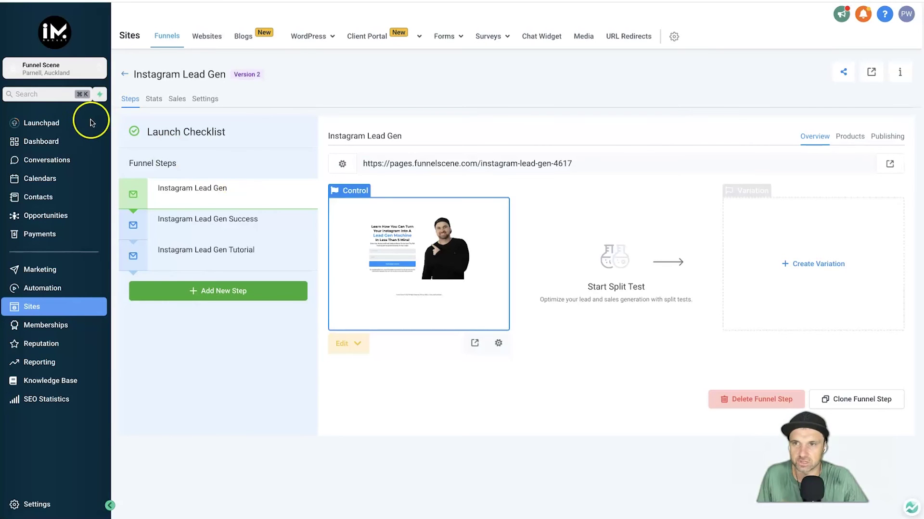
# Open the Conversations inbox to view the Instagram DM thread tagged from instagram.
pyautogui.click(56, 165)
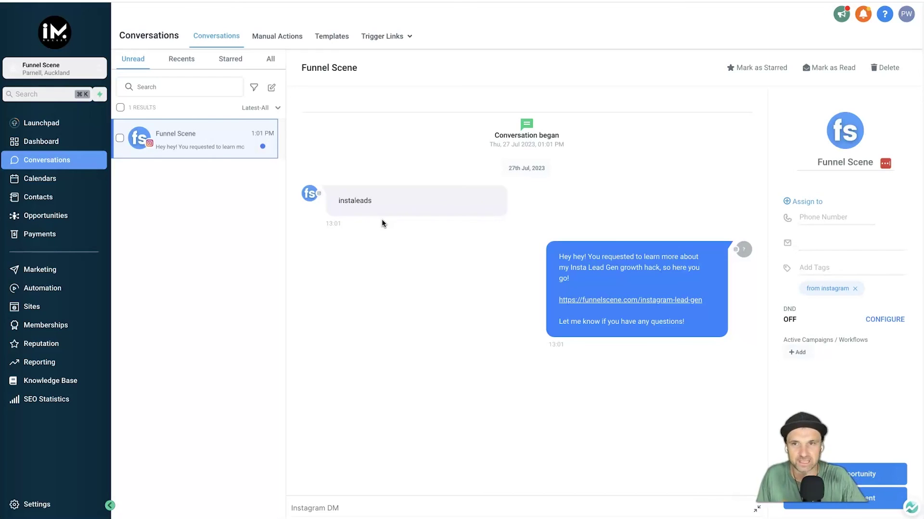
# Open Contacts to see both test contacts, tagged instagram lead gen and from instagram.
pyautogui.click(88, 193)
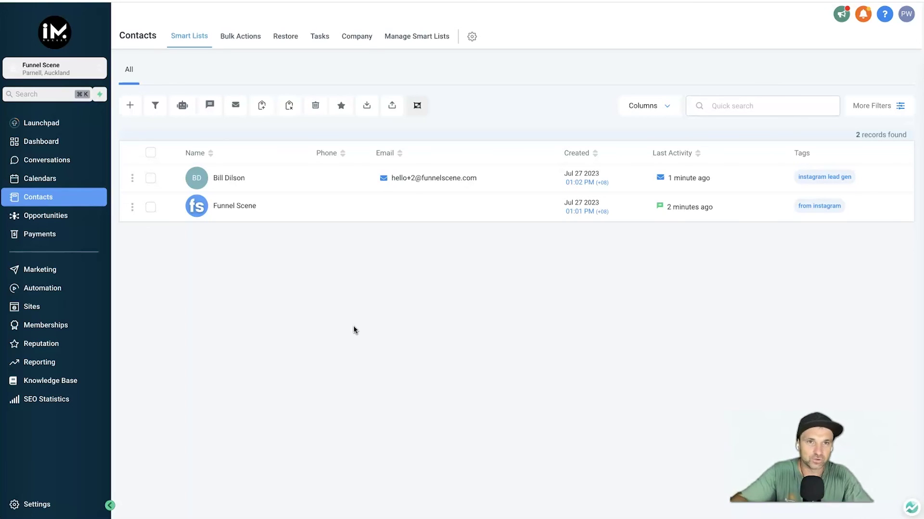
# Go back to the test contact's Instagram DM conversation.
pyautogui.click(376, 313)
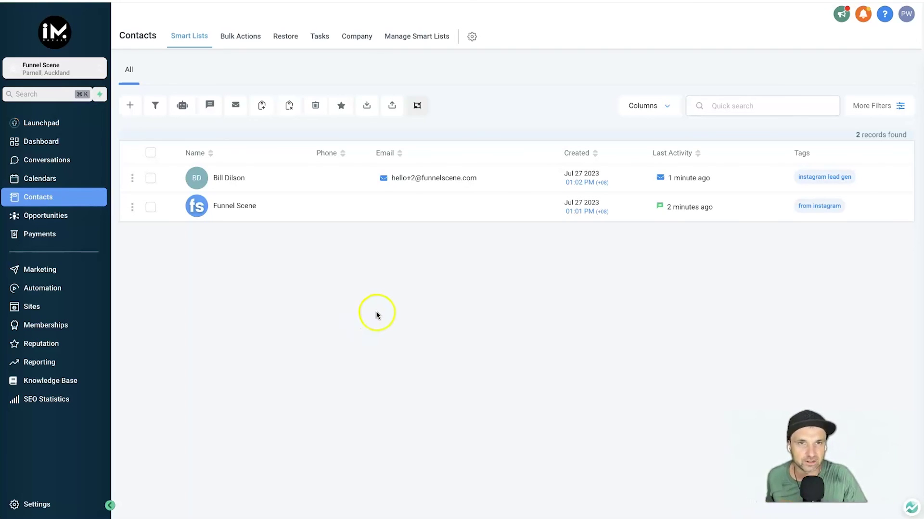